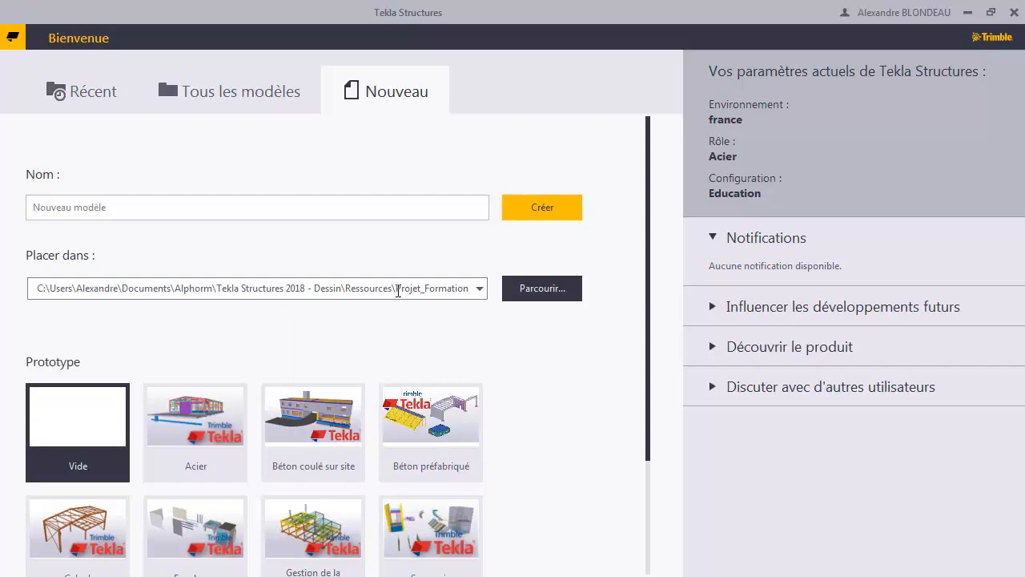
Step: Create a new model named Formation_Tekla_Dessin from the Acier prototype, agreeing to create the missing Projet_Formation folder
click(158, 211)
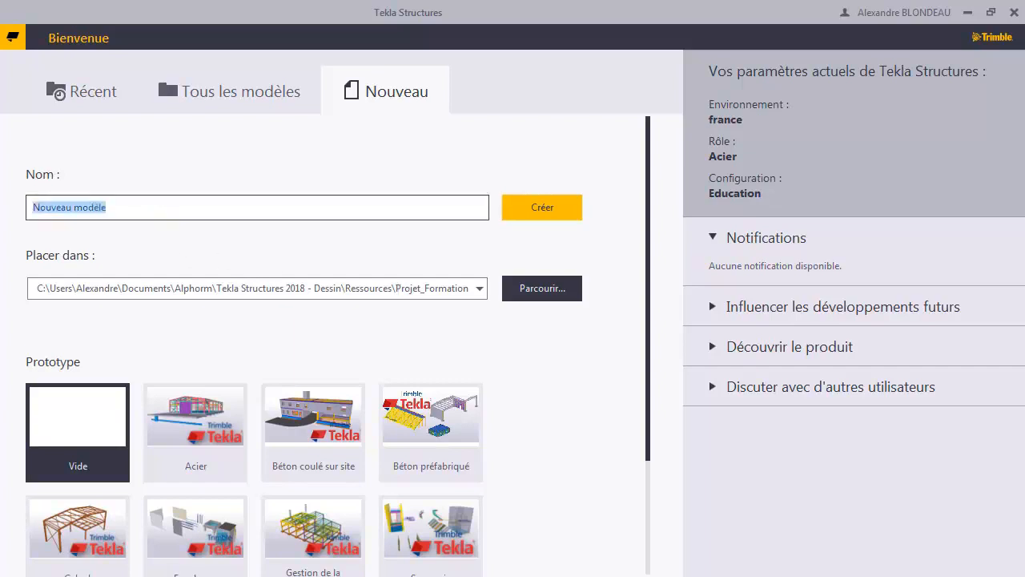
text(Formation_)
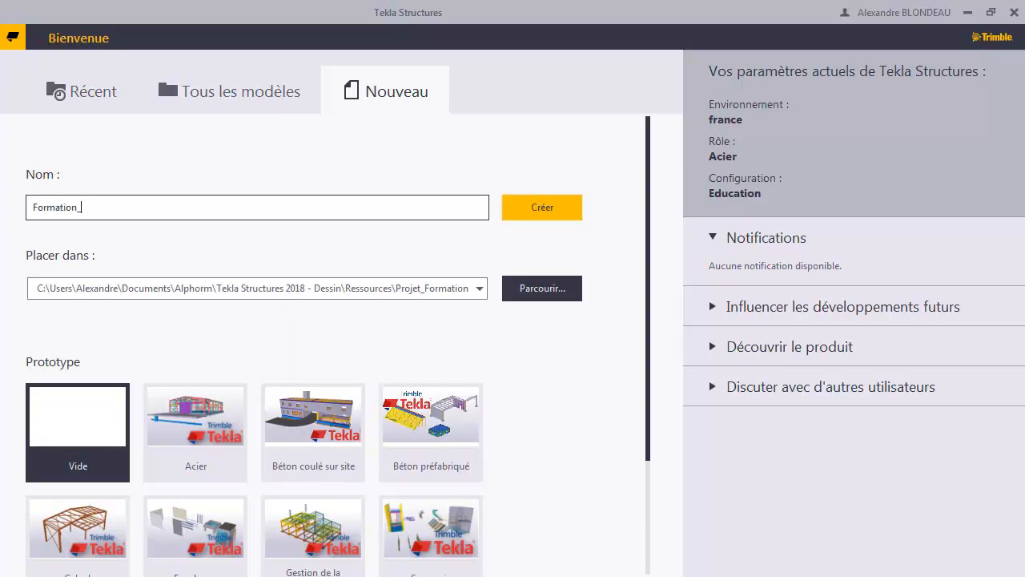
text(Tekla_Dessin)
click(184, 429)
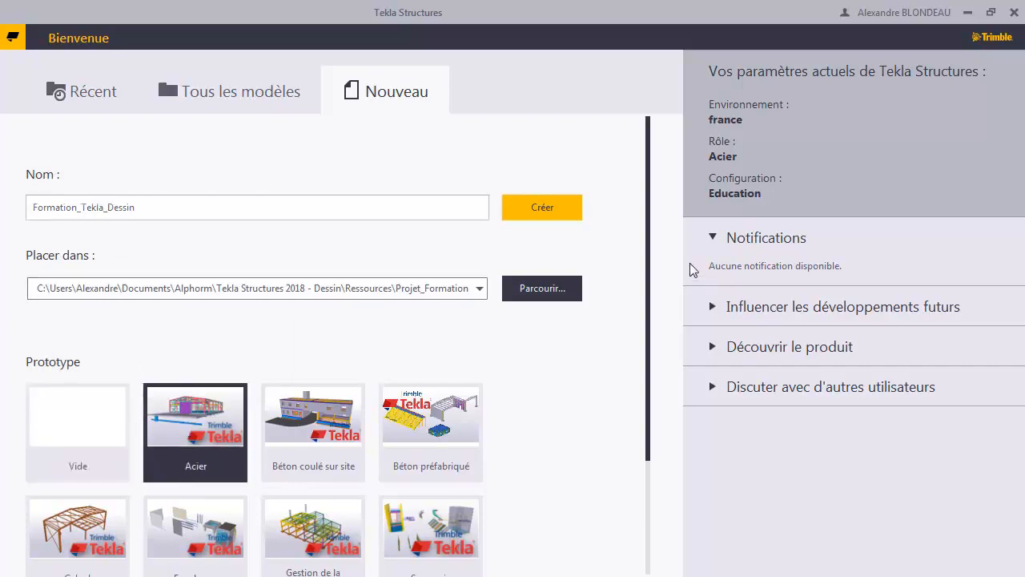
drag(649, 247, 643, 313)
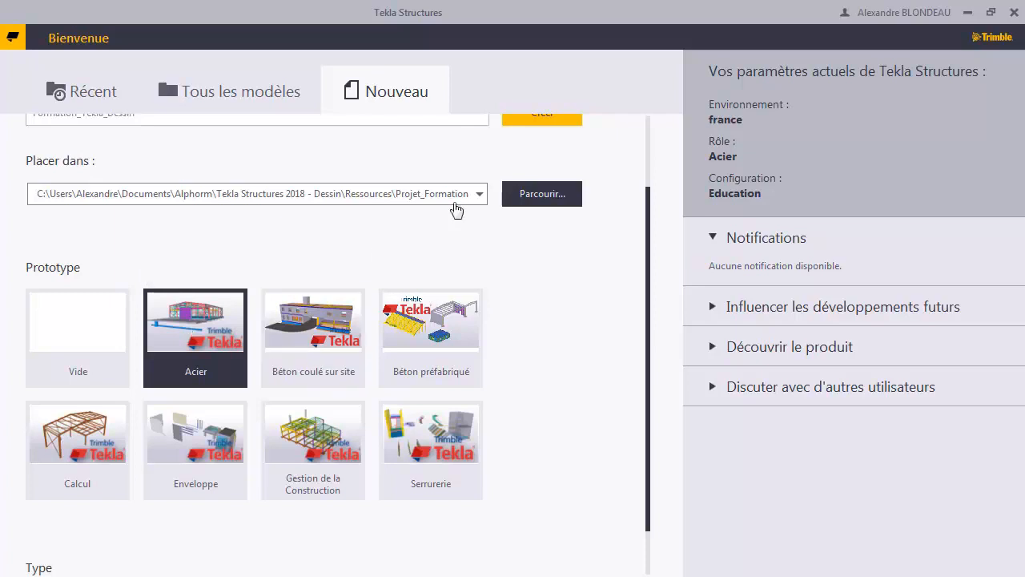
click(535, 126)
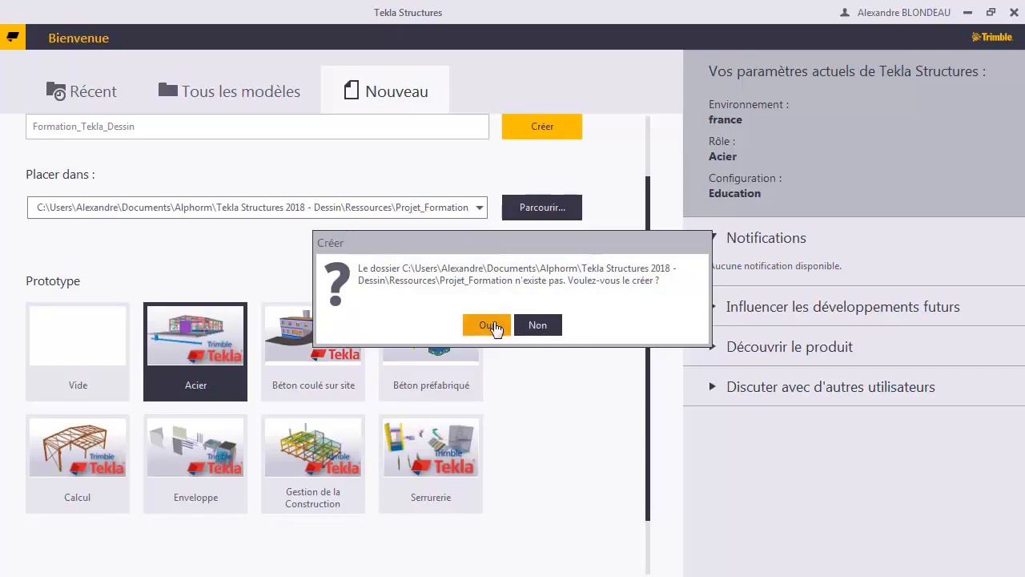
click(490, 326)
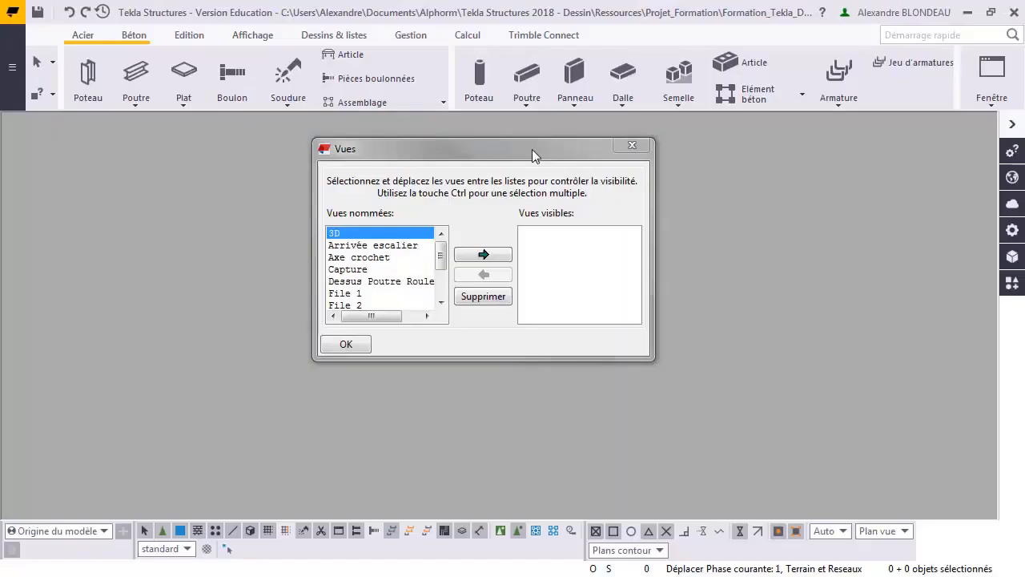
Step: Make the named 3D view of the model visible and maximize its window
click(481, 253)
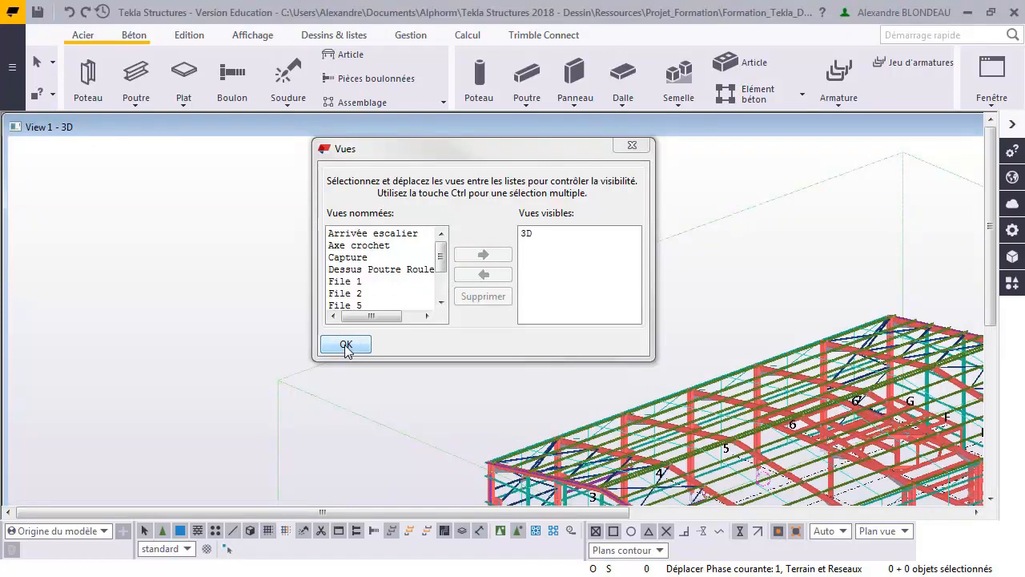
click(346, 344)
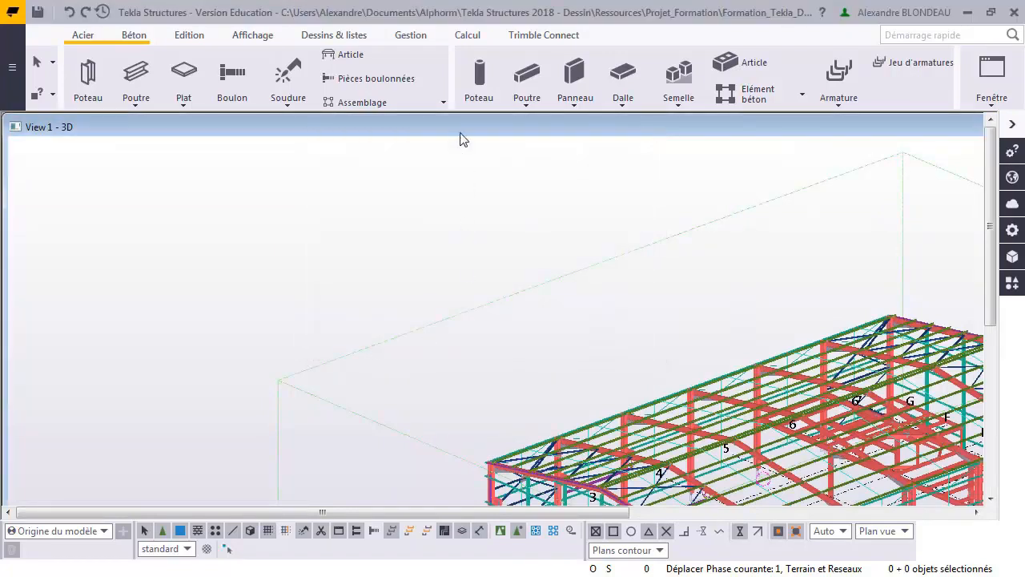
double_click(461, 127)
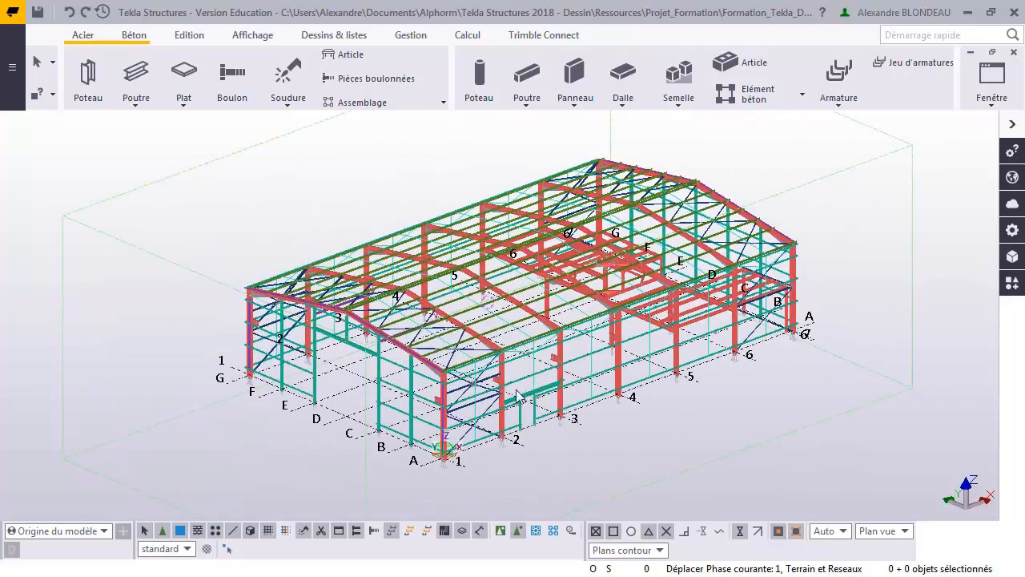
Step: Examine the steel hall in the 3D view, from the rafter, purlin and bracing connections to the overall structure
scroll(561, 334, up, 8)
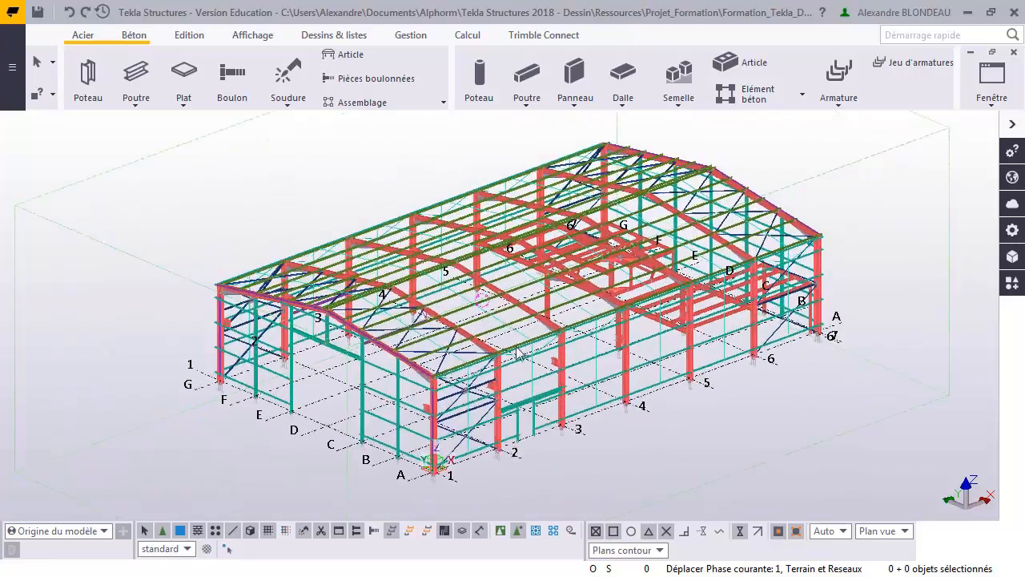
scroll(484, 358, up, 5)
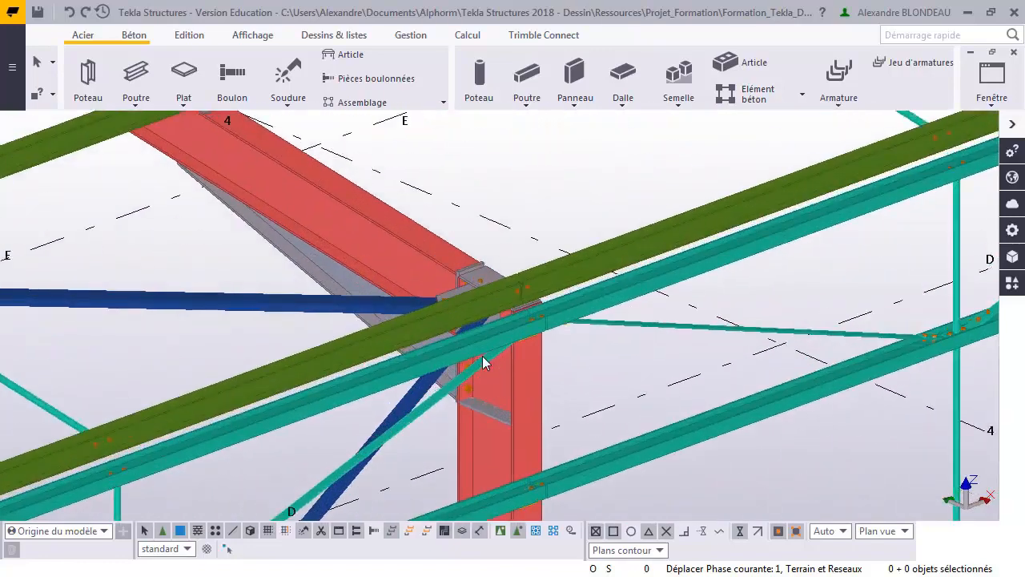
middle_drag(354, 202, 546, 334)
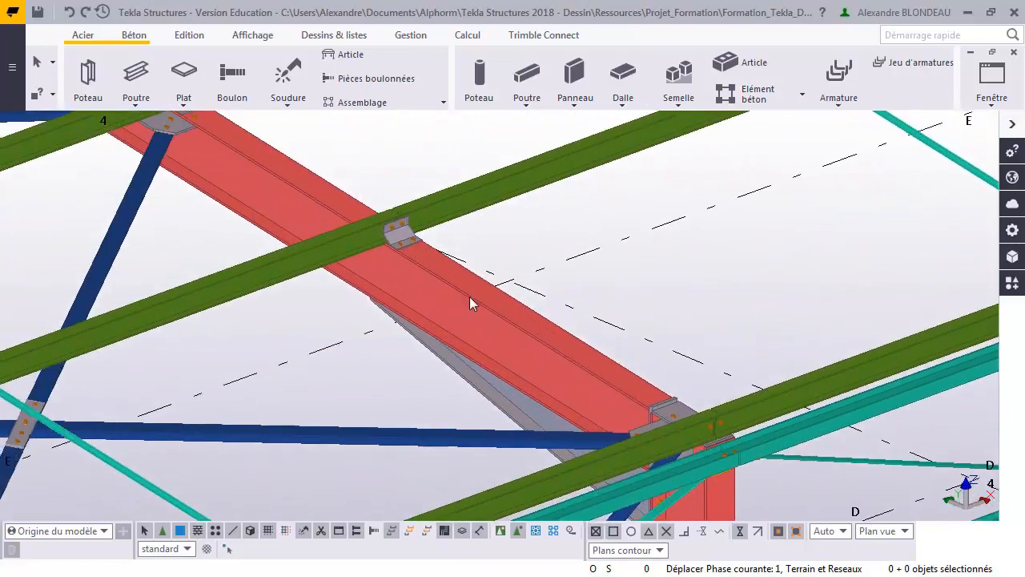
scroll(469, 296, down, 3)
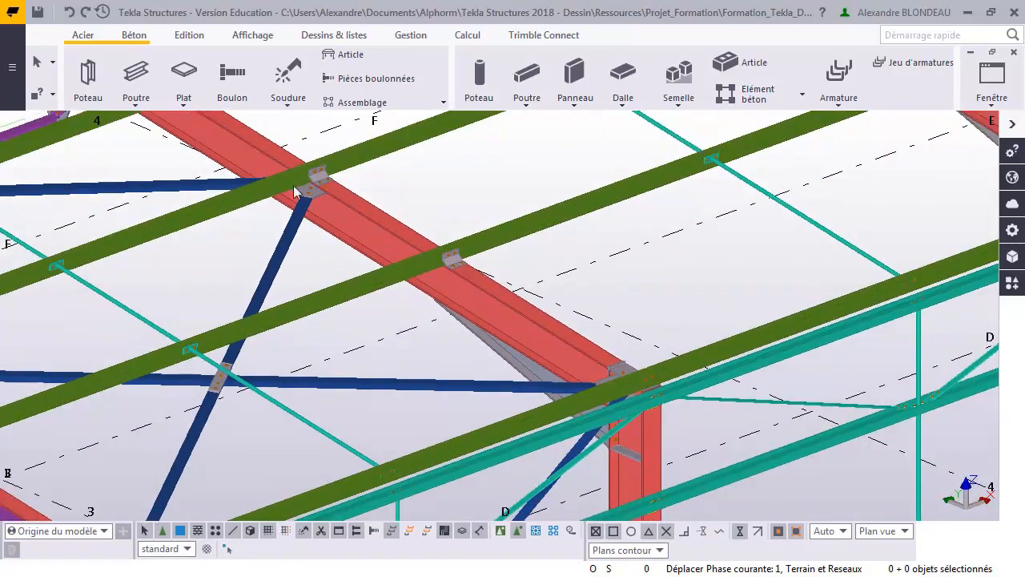
scroll(293, 185, up, 5)
middle_drag(342, 228, 450, 282)
scroll(462, 305, down, 10)
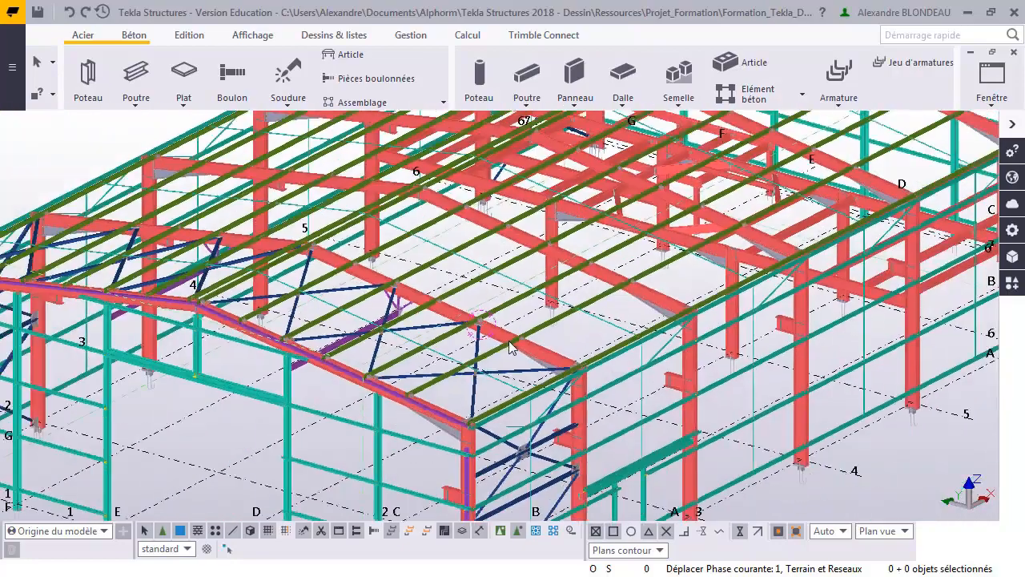
scroll(509, 347, down, 4)
ctrl+middle_drag(577, 347, 555, 337)
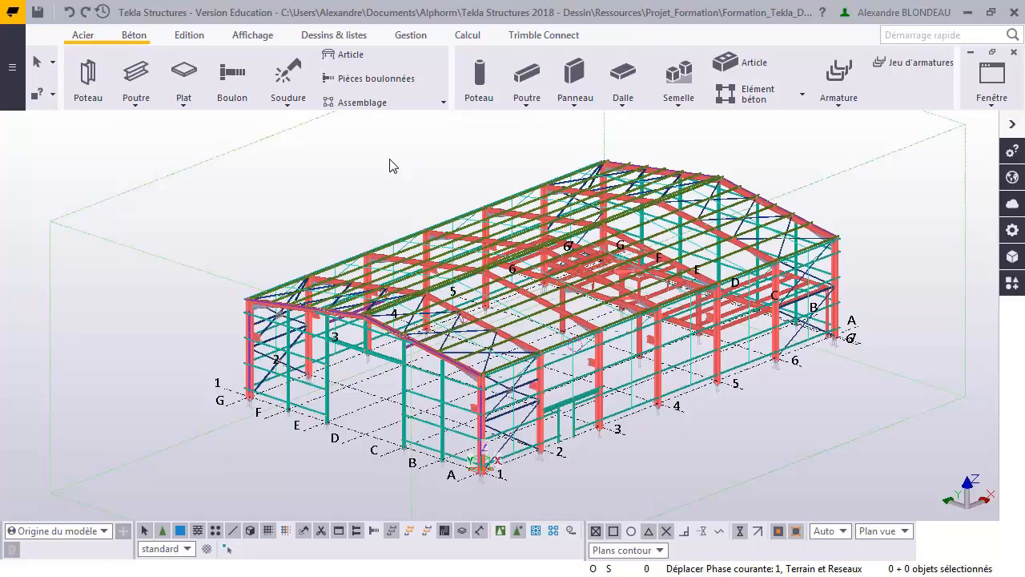
Step: Set up a general arrangement drawing (Plan d'ensemble) of the 3D view, keeping all selected views on one drawing
click(333, 35)
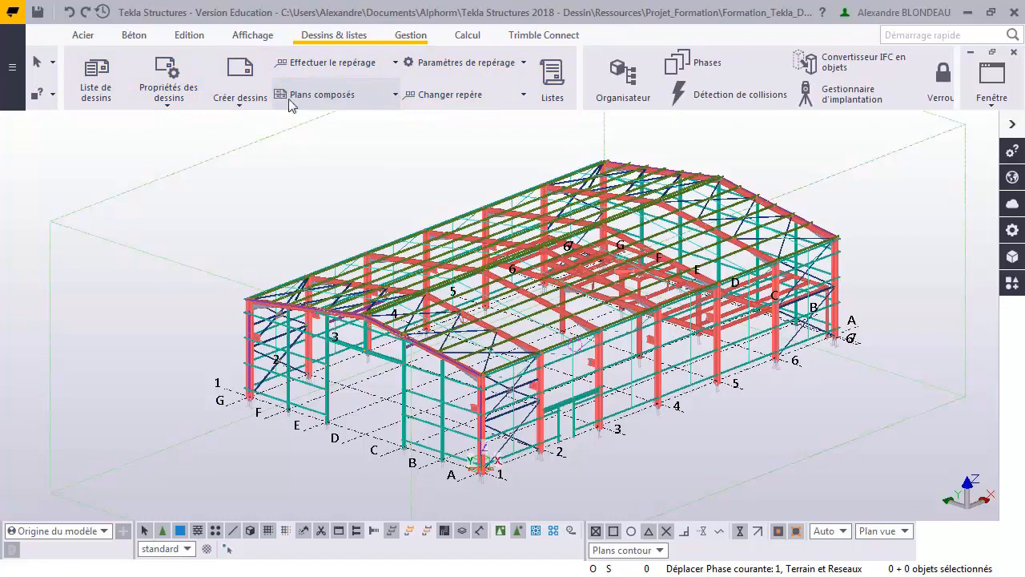
click(256, 106)
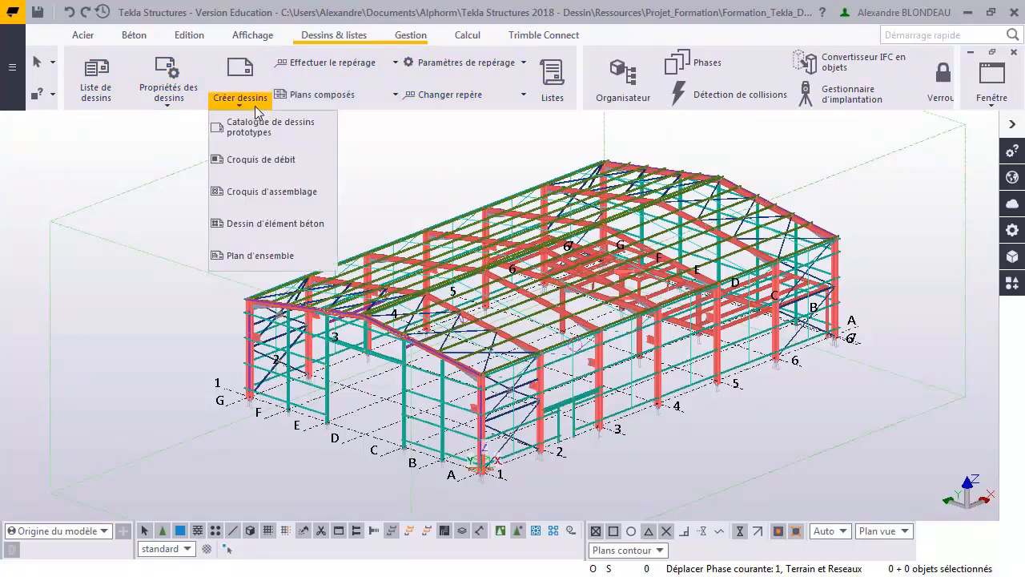
click(251, 257)
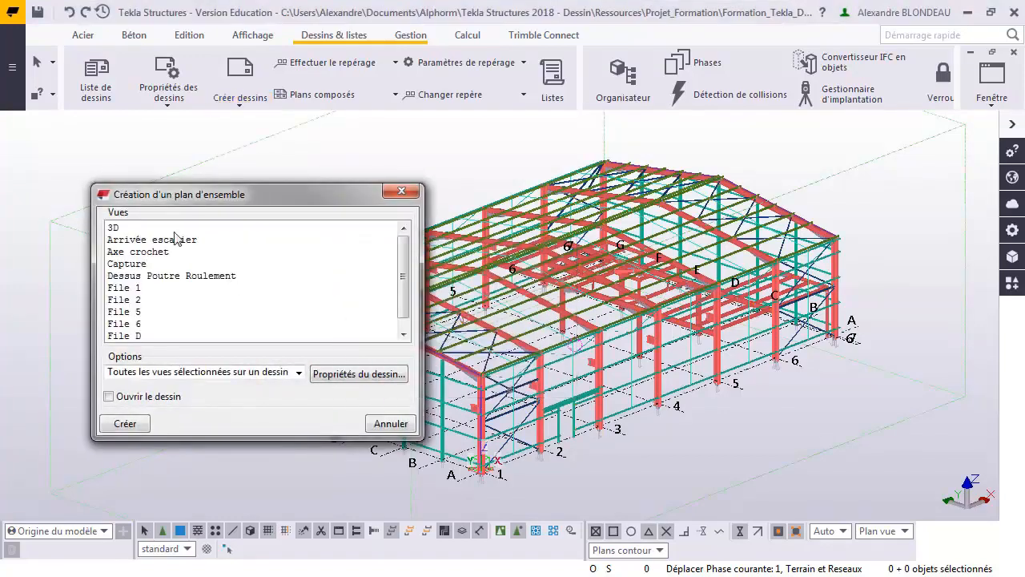
drag(166, 205, 278, 173)
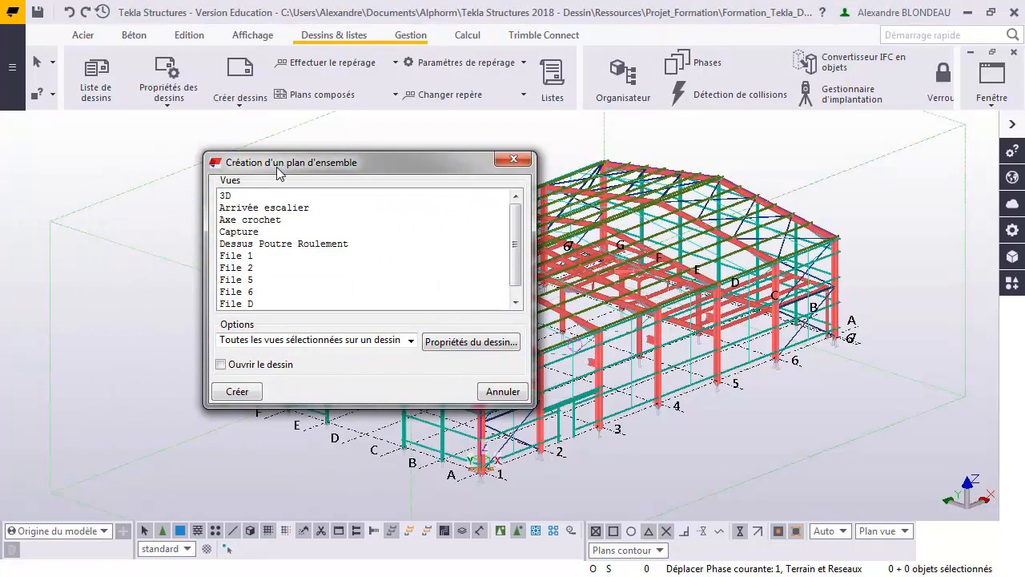
click(232, 197)
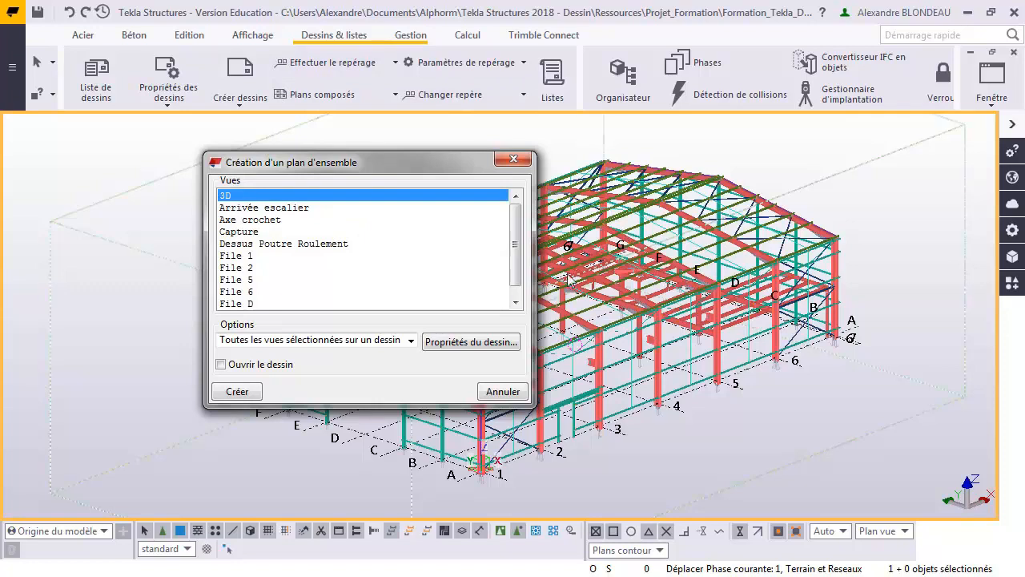
click(411, 341)
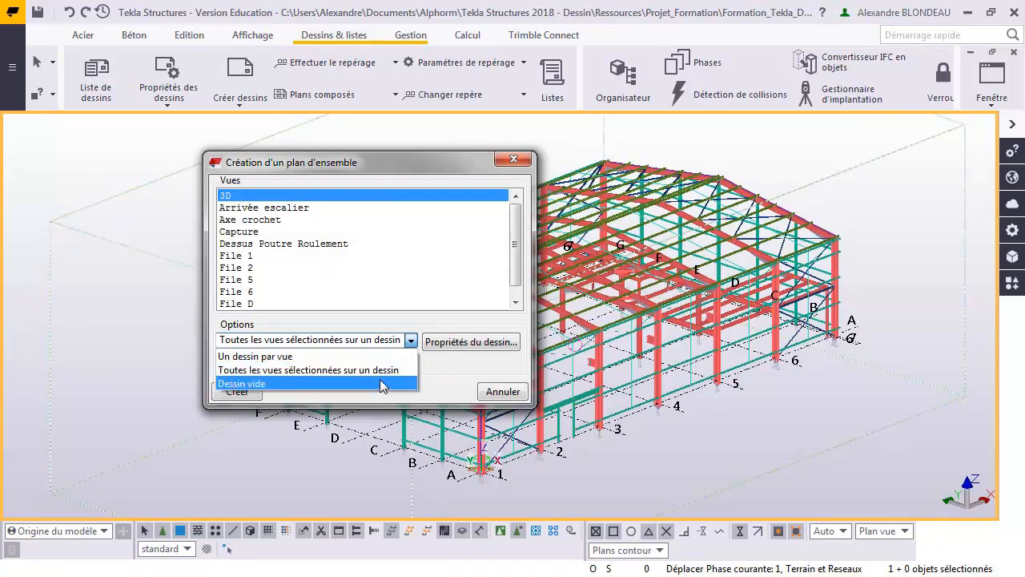
click(465, 366)
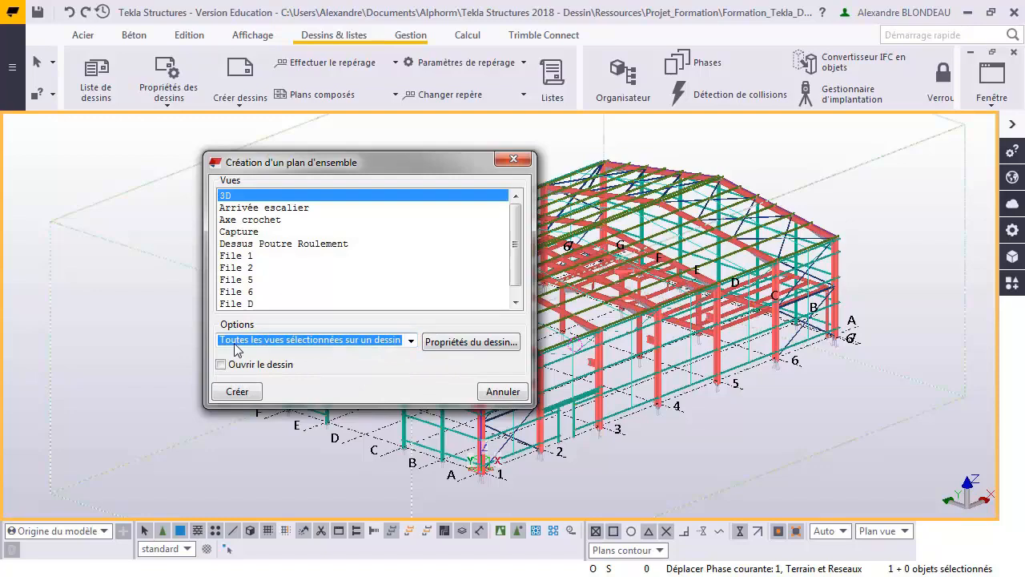
Step: Review the drawing properties without changing them, and create the general arrangement drawing with the option to open it enabled
click(438, 343)
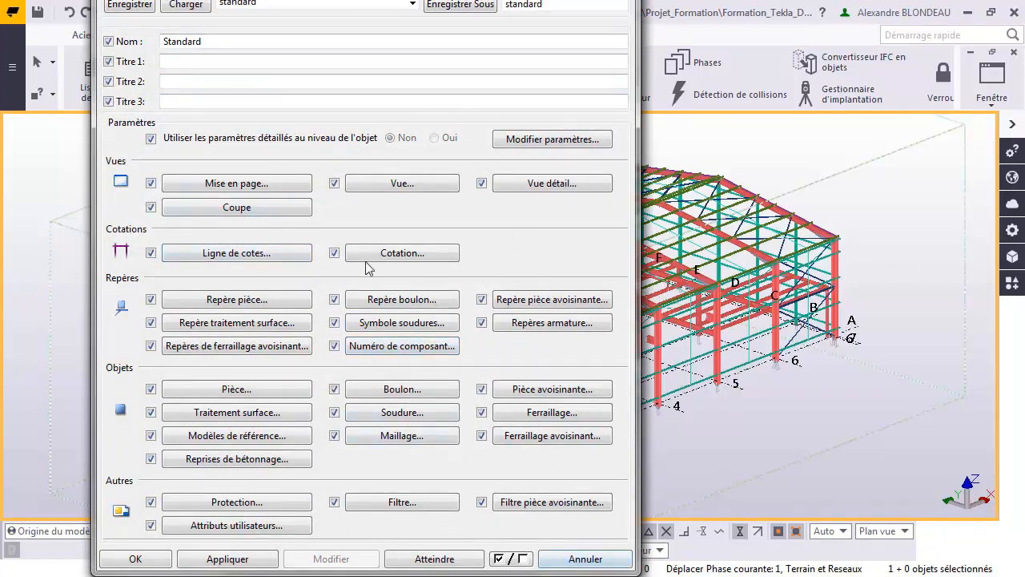
click(573, 561)
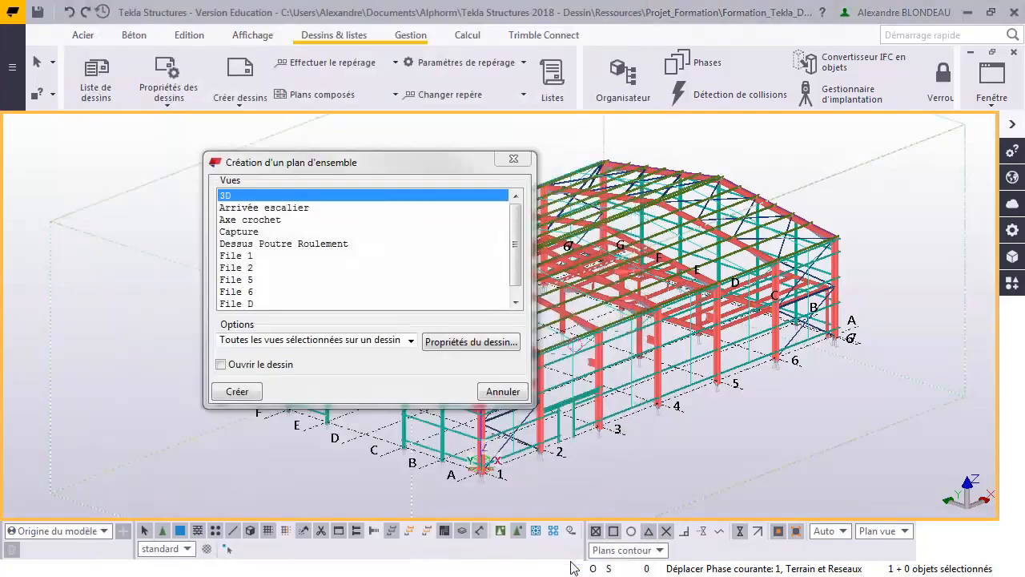
click(221, 365)
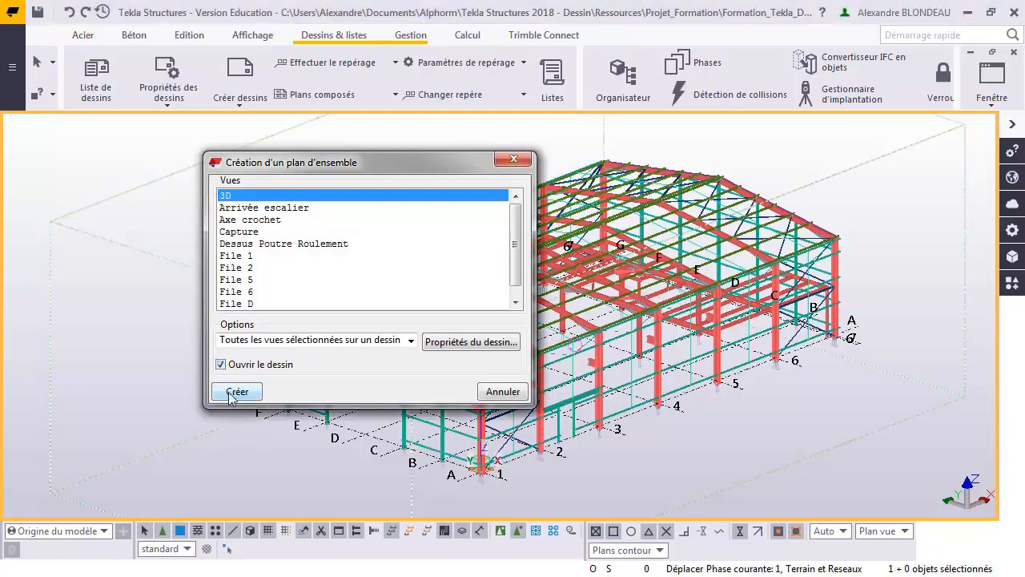
click(234, 392)
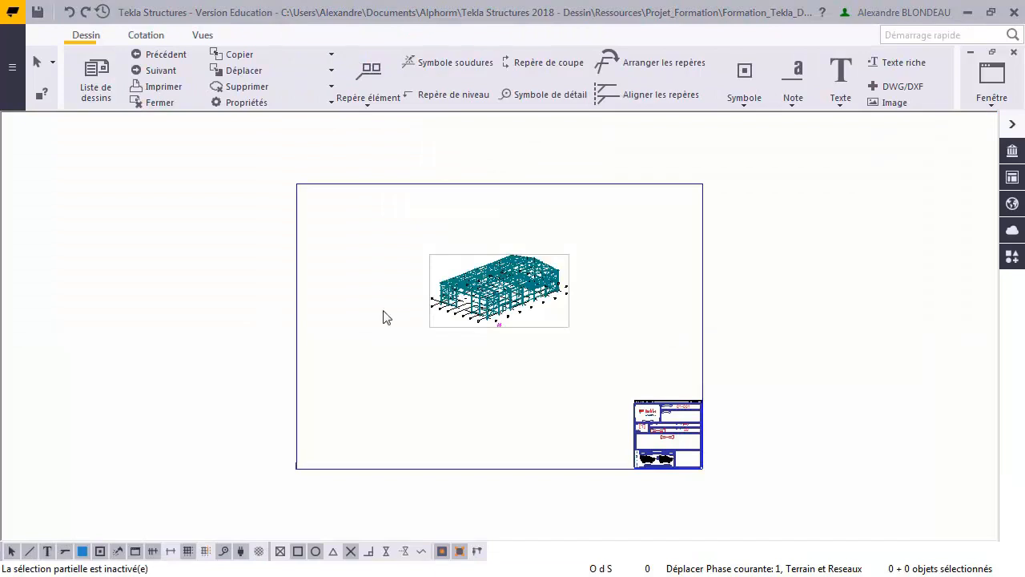
Step: Examine the new drawing's title block and the 3D view placed on the sheet
scroll(594, 377, up, 2)
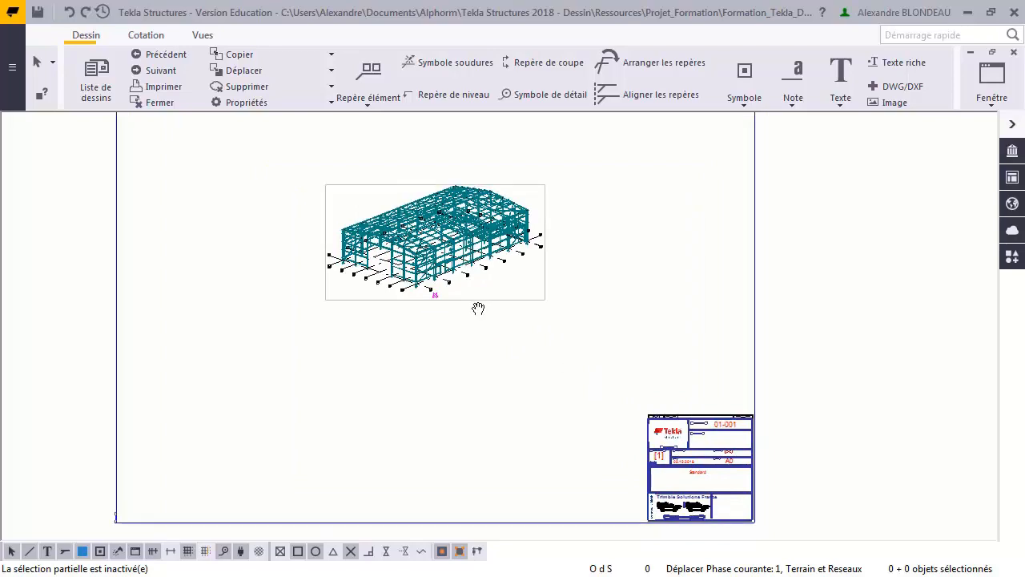
scroll(609, 412, up, 3)
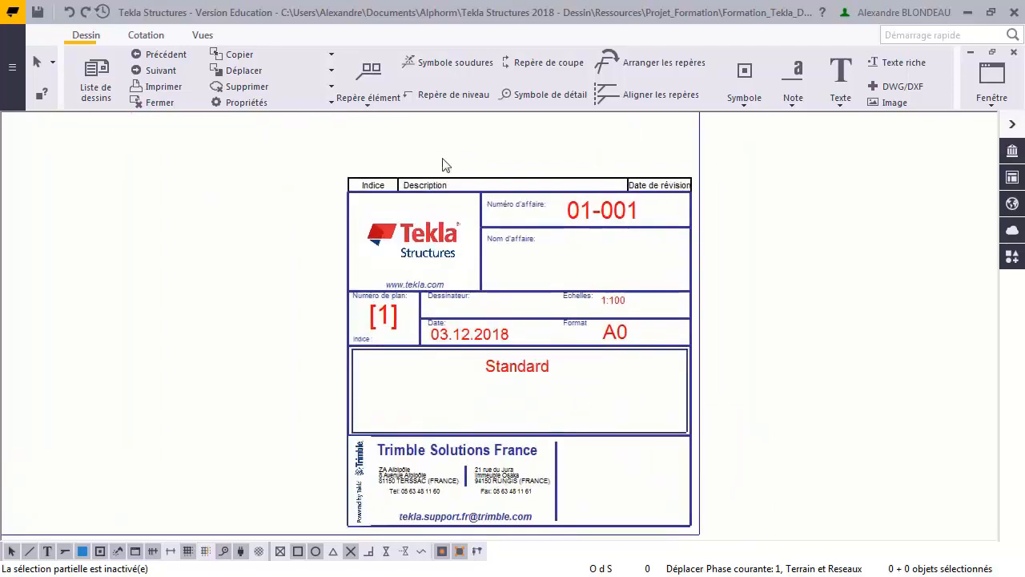
scroll(385, 308, down, 4)
middle_drag(241, 263, 486, 414)
middle_drag(332, 225, 439, 341)
scroll(364, 309, up, 5)
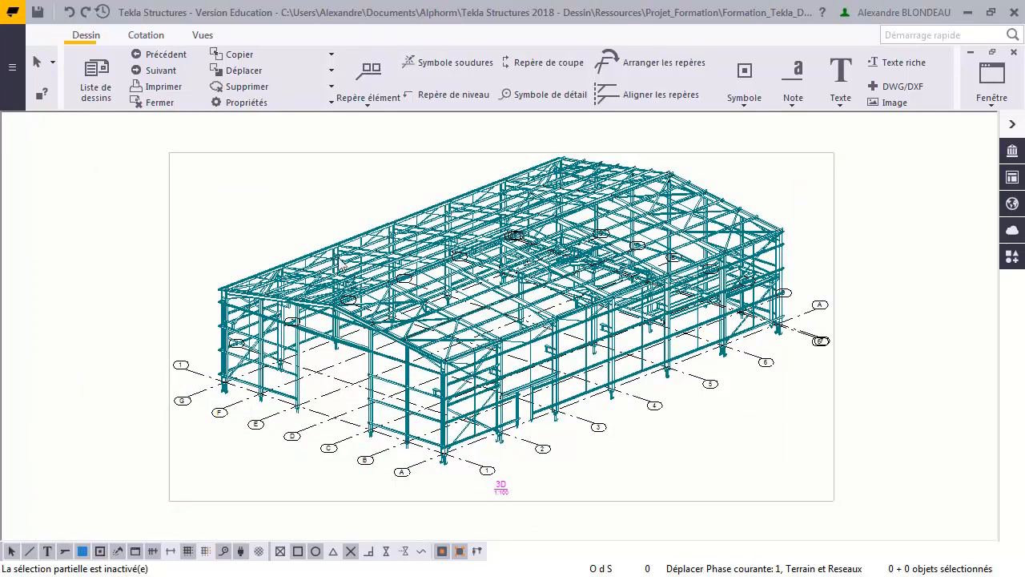
scroll(529, 301, down, 4)
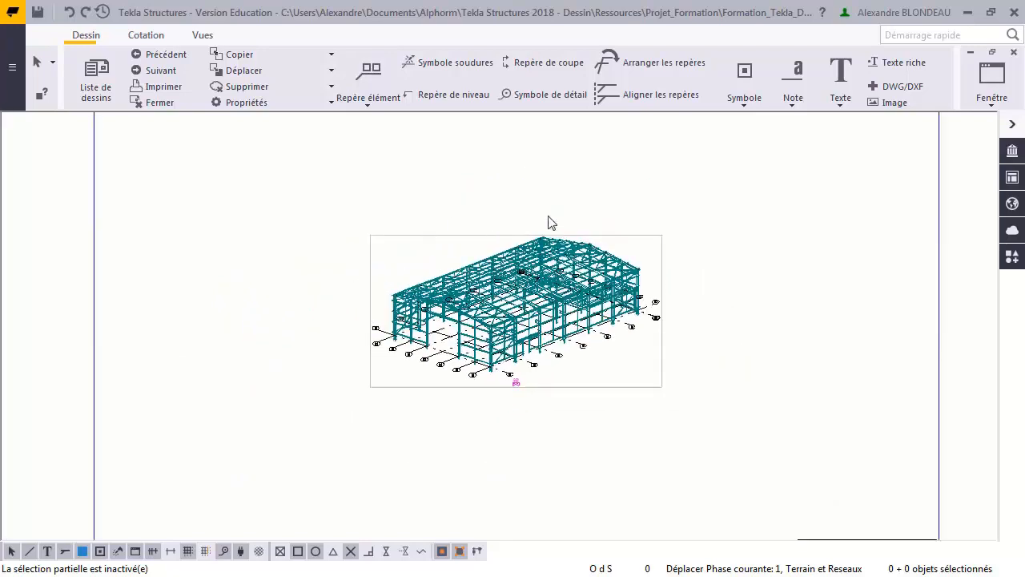
Step: Look at the model in View 1 - 3D and return to the general arrangement drawing G [1]
click(984, 107)
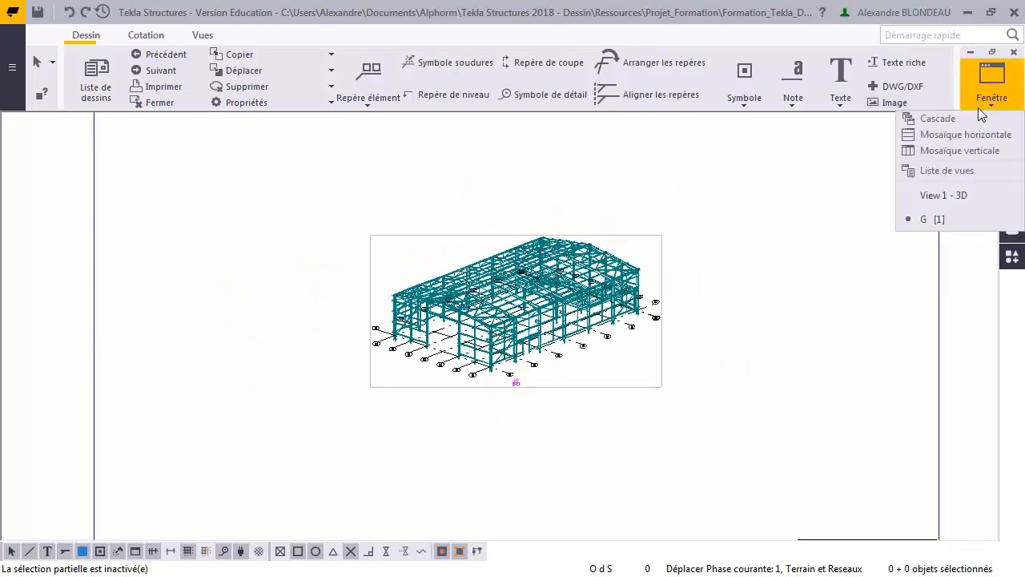
click(942, 197)
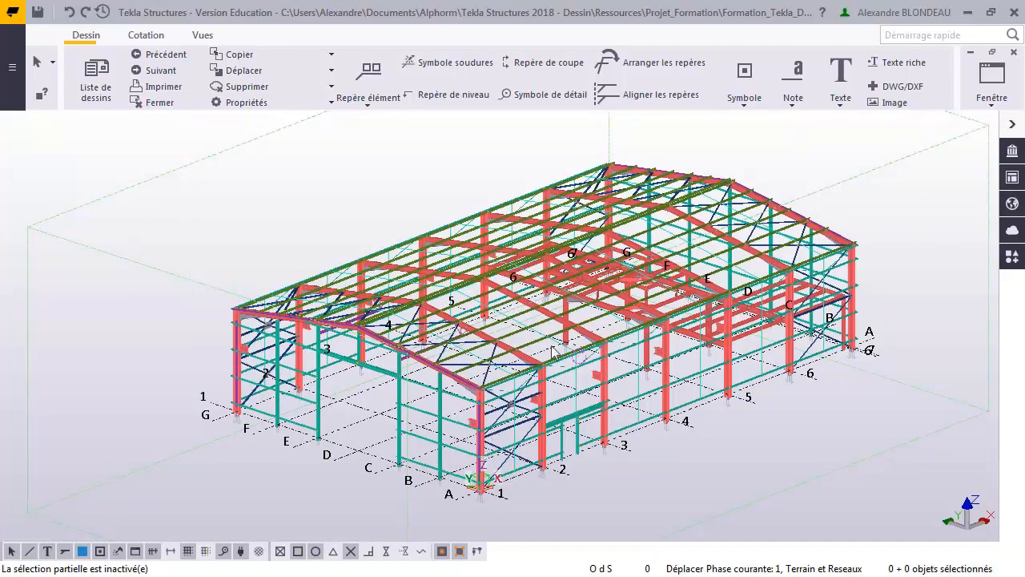
click(982, 106)
click(931, 218)
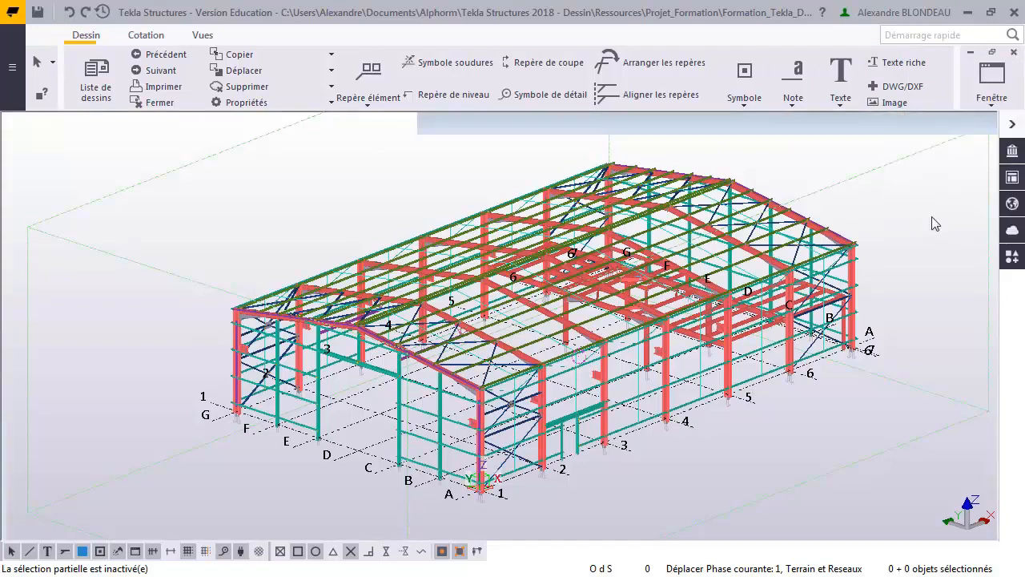
Step: Delete the 3D view from the general arrangement drawing
click(506, 242)
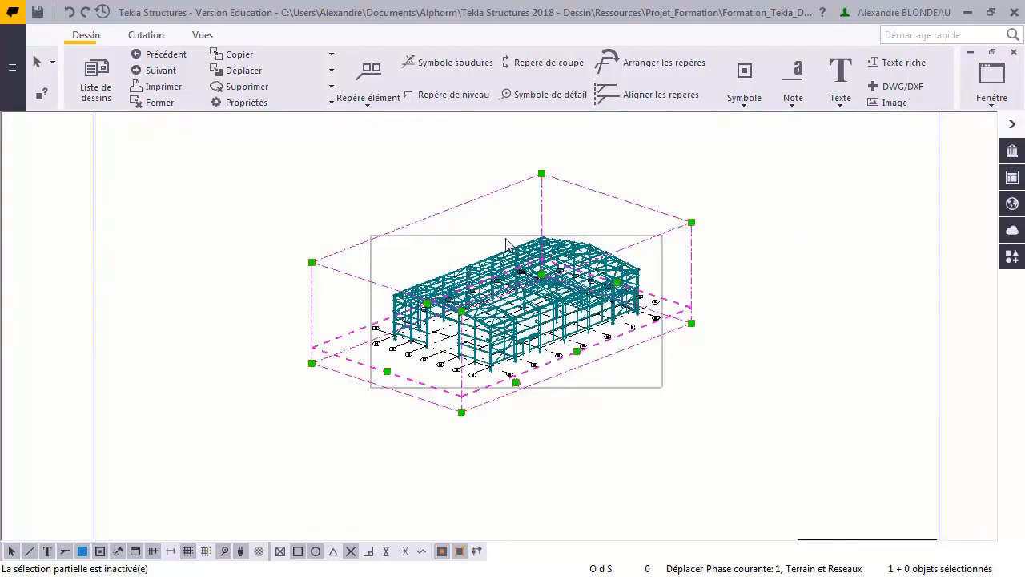
key(Delete)
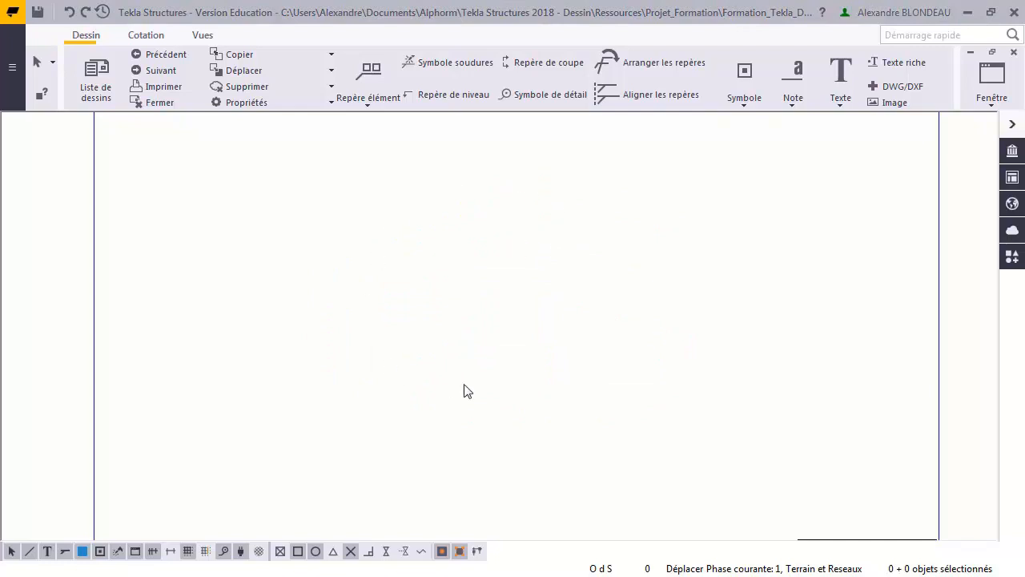
Step: Switch View 1 - 3D to plan orientation and add it to the general arrangement drawing as a model view
scroll(464, 390, down, 2)
mouse_move(512, 366)
middle_down()
mouse_move(481, 320)
mouse_move(494, 331)
middle_up()
scroll(480, 324, down, 1)
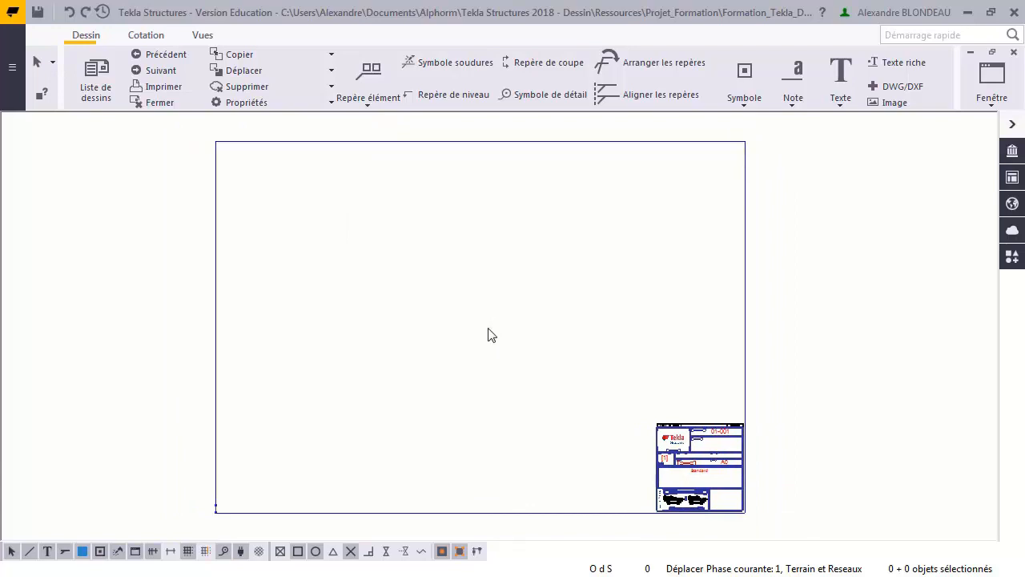
click(204, 36)
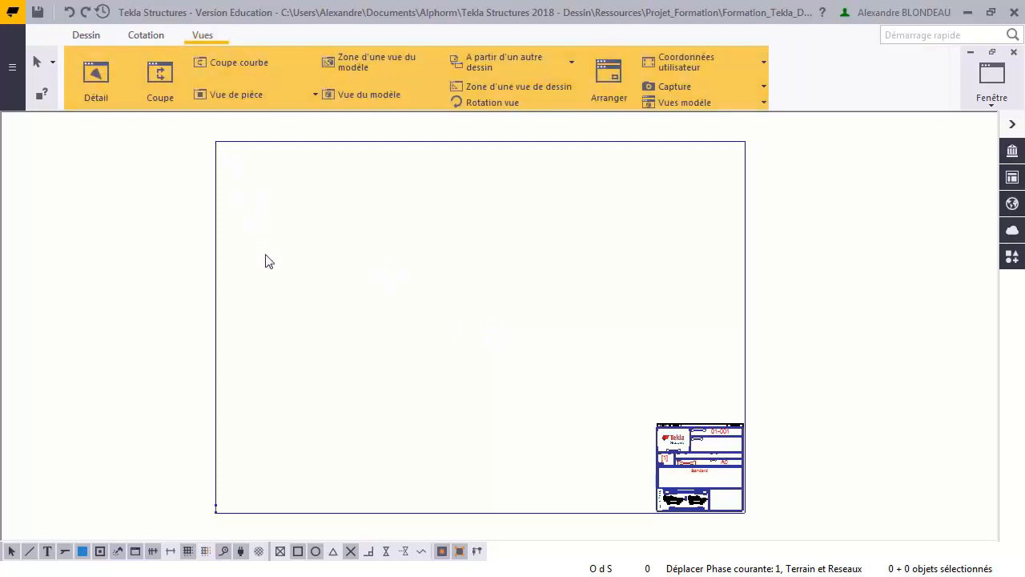
click(382, 96)
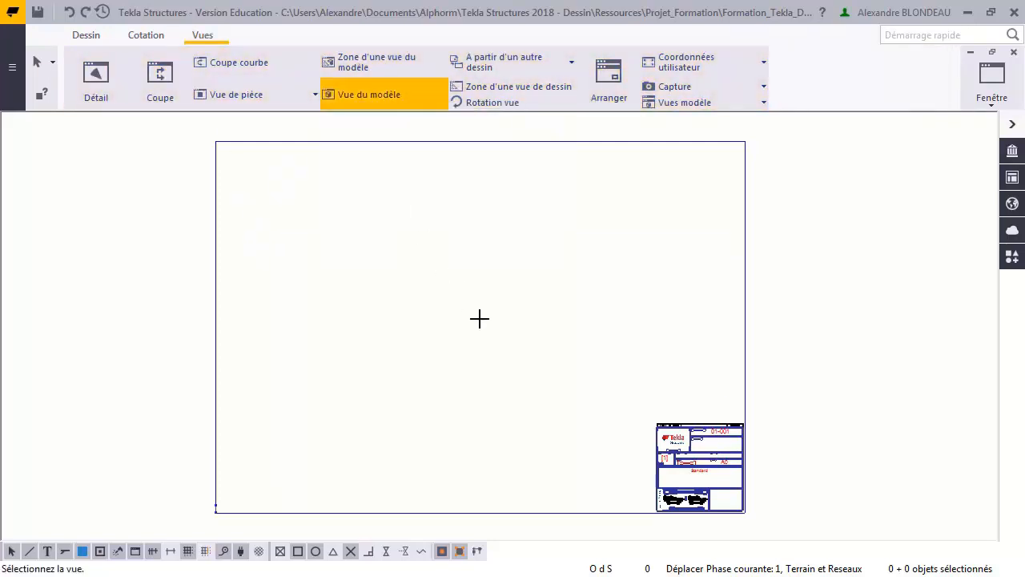
click(980, 104)
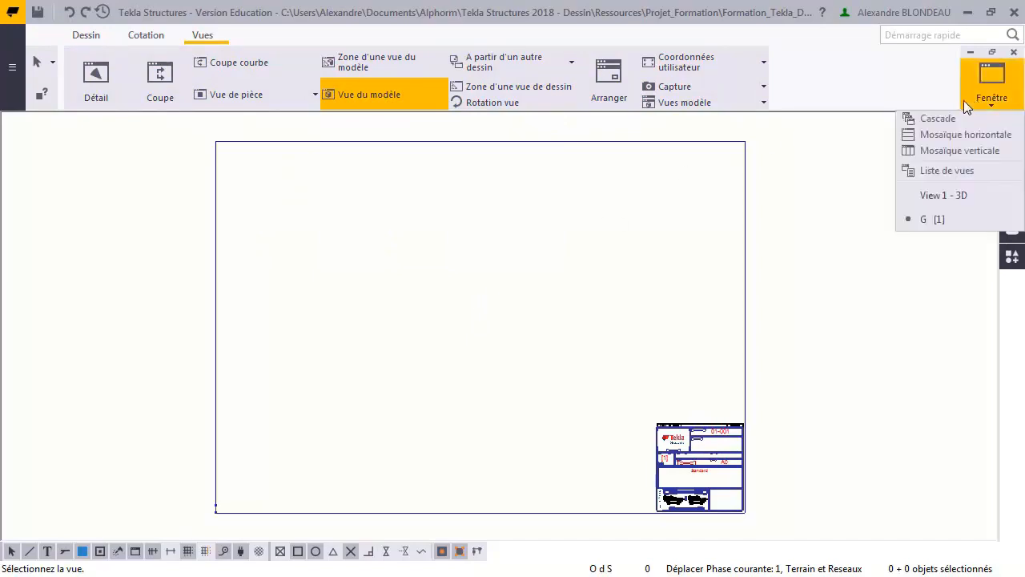
click(937, 196)
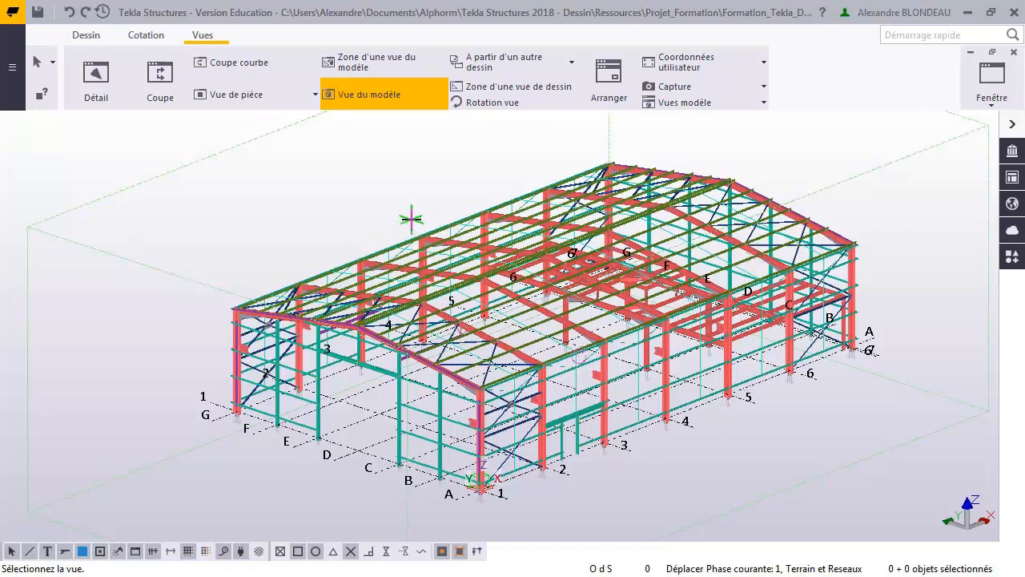
key(ctrl+p)
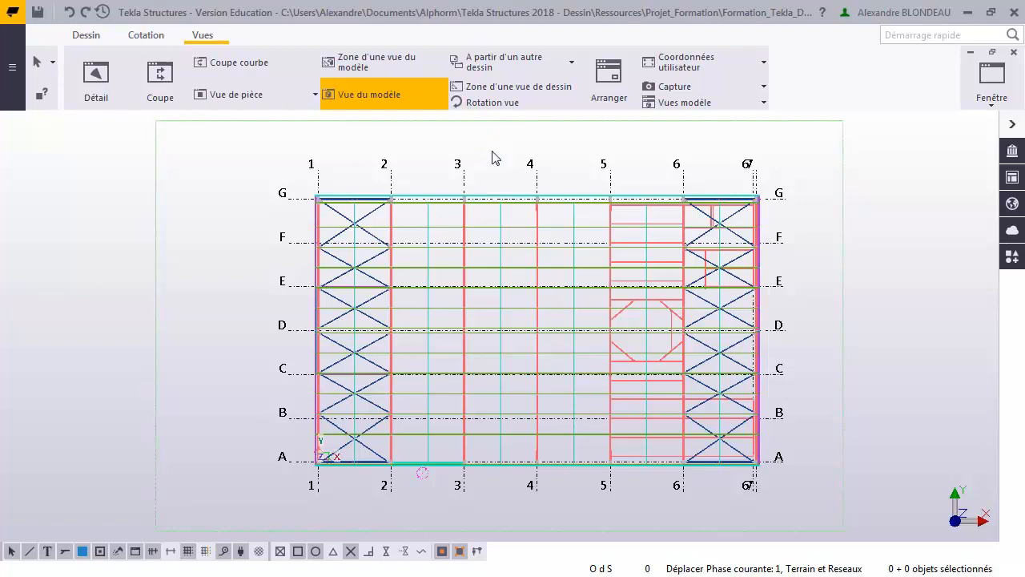
click(491, 151)
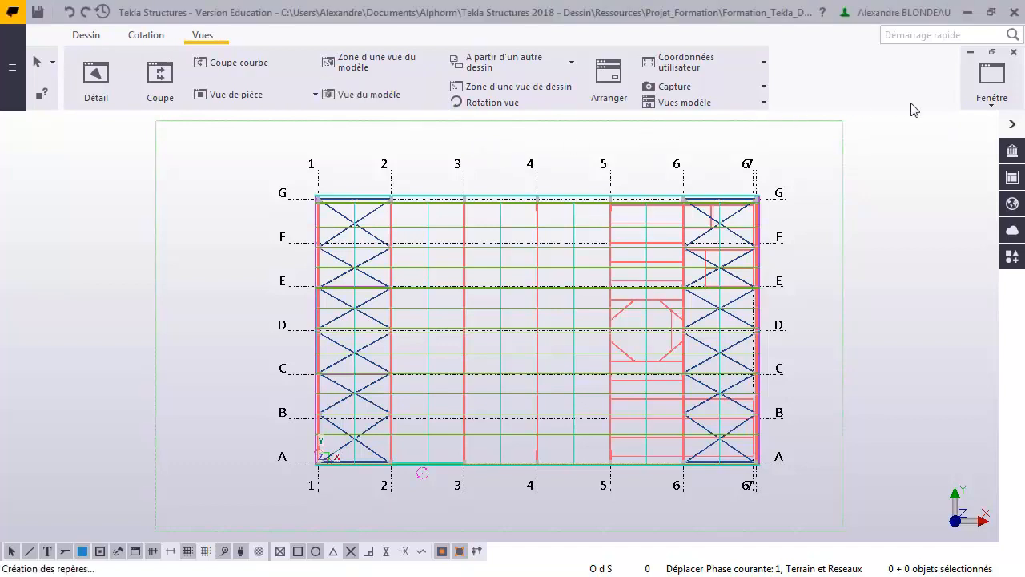
Step: Return to drawing G [1] and move the new plan view from the sheet's lower-left corner to its middle
click(979, 106)
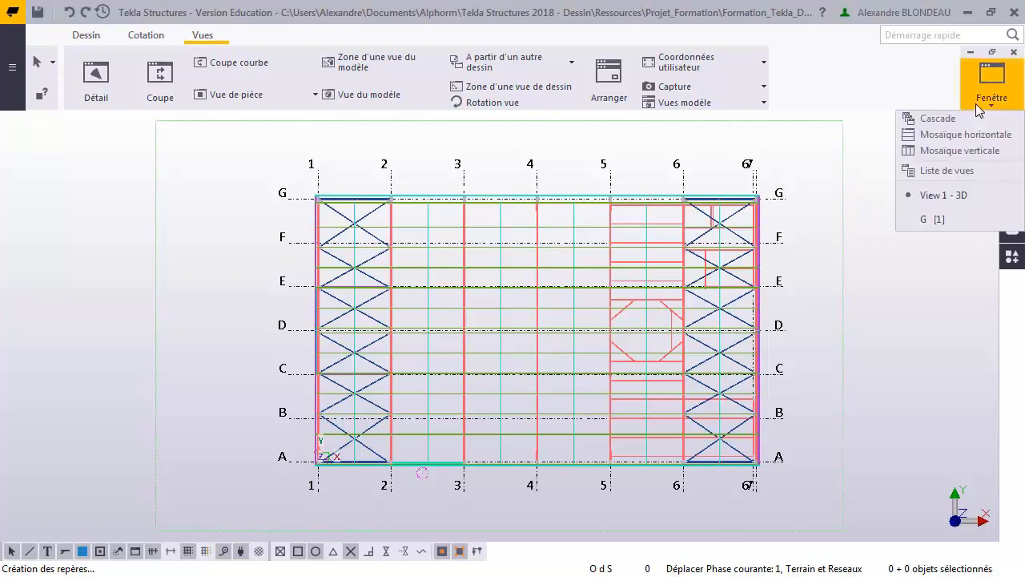
click(929, 221)
click(310, 466)
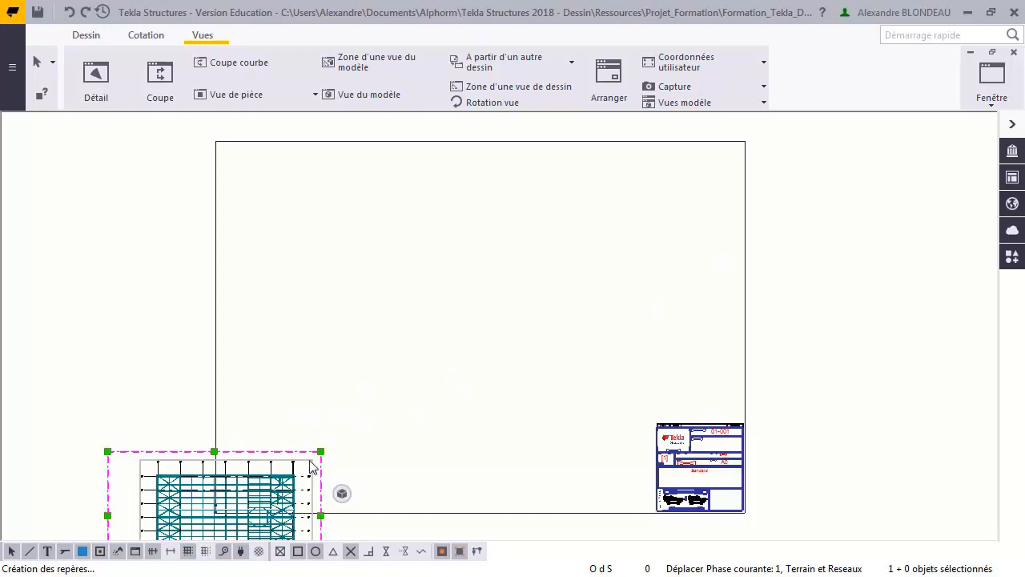
middle_drag(379, 412, 446, 302)
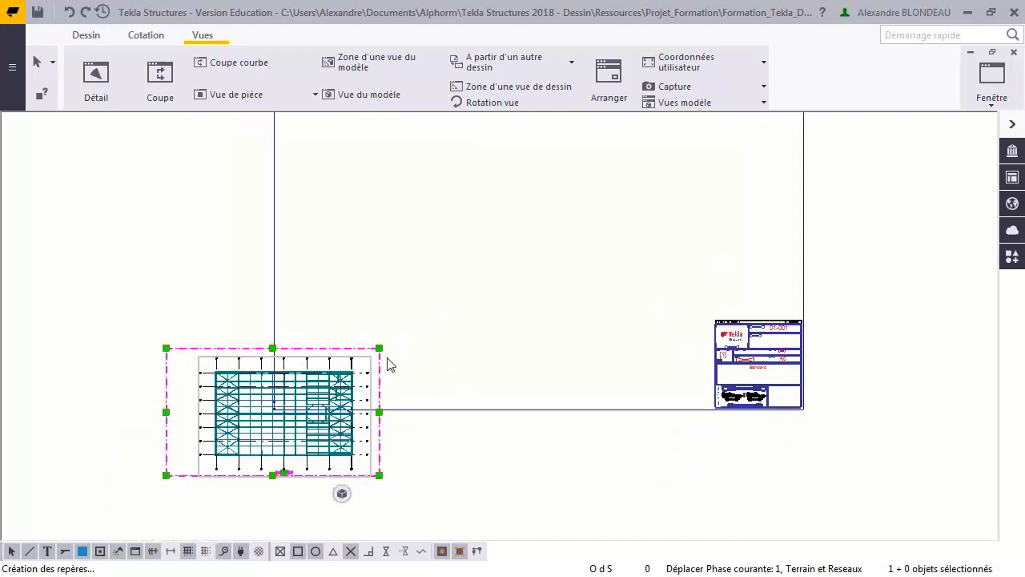
click(464, 368)
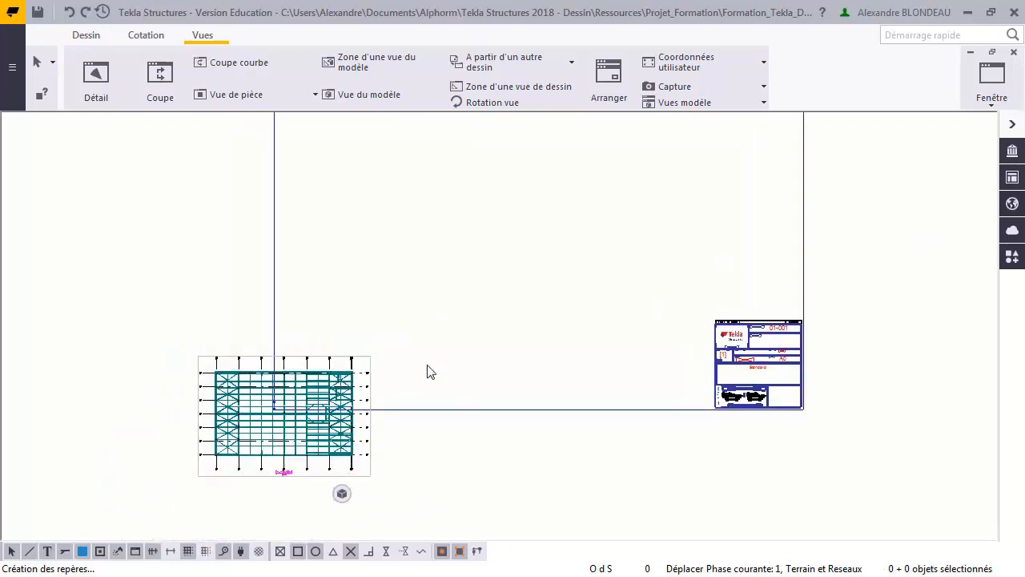
click(367, 365)
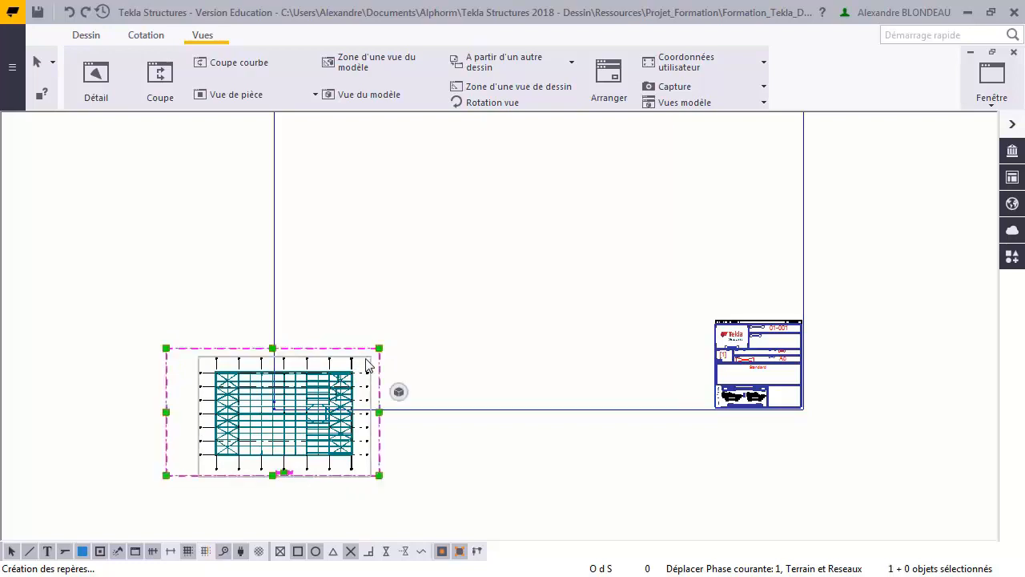
mouse_move(367, 365)
mouse_down()
mouse_move(422, 286)
mouse_move(631, 145)
mouse_move(639, 153)
mouse_up()
middle_drag(648, 272, 616, 343)
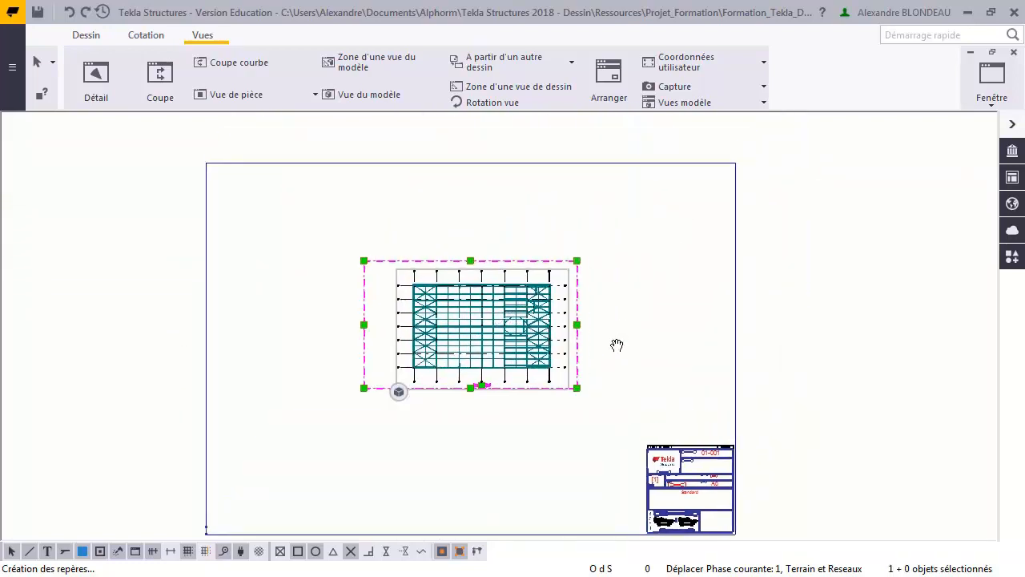
click(614, 352)
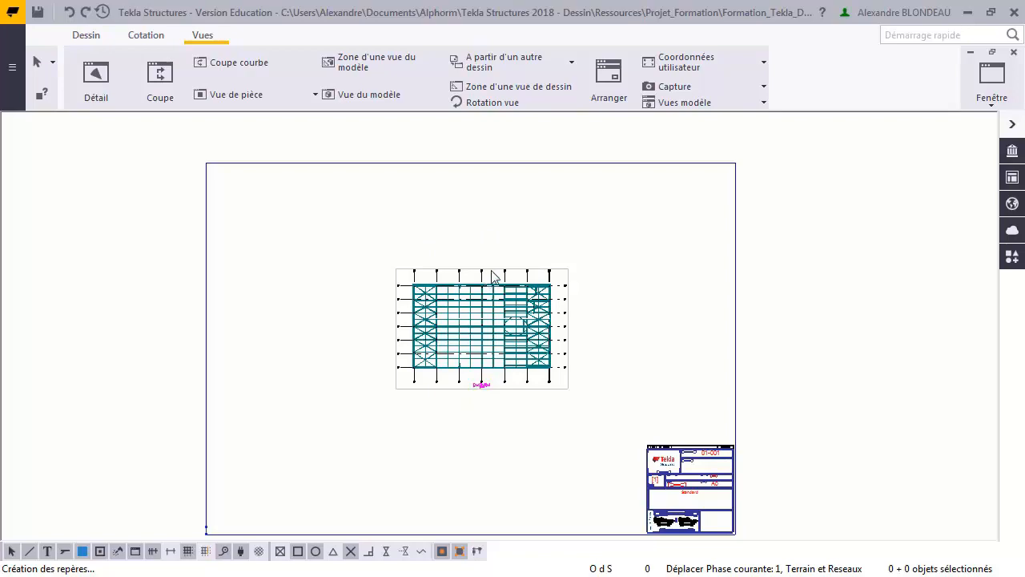
Step: Close the general arrangement drawing without saving its changes and maximize View 1 - 3D
scroll(481, 346, up, 3)
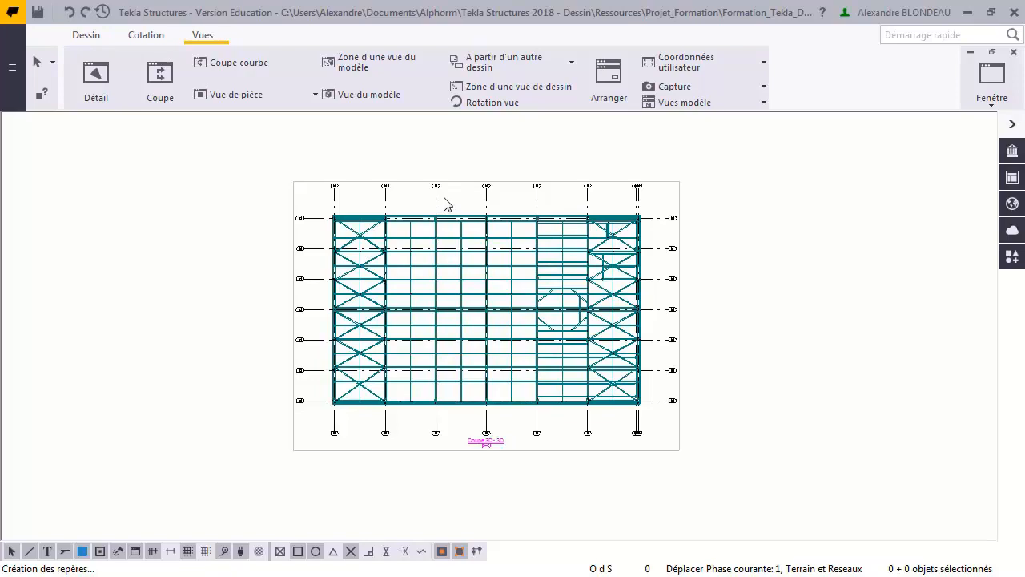
scroll(446, 205, down, 4)
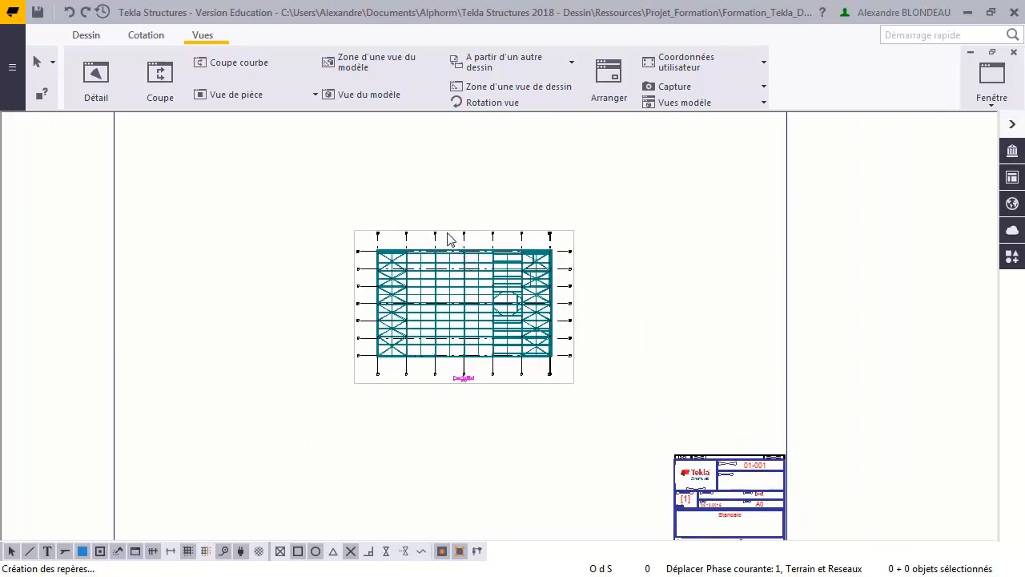
click(450, 237)
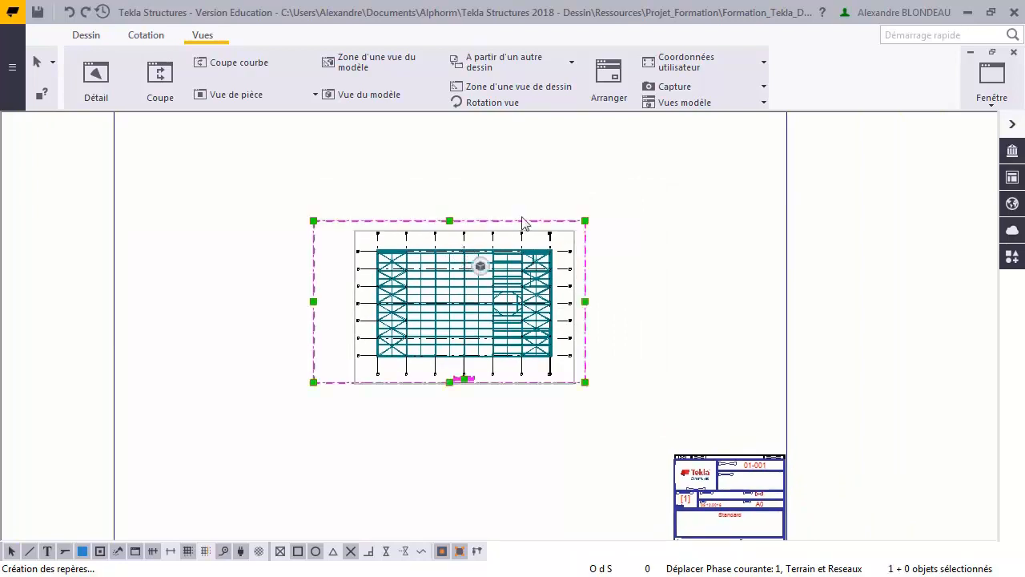
click(604, 197)
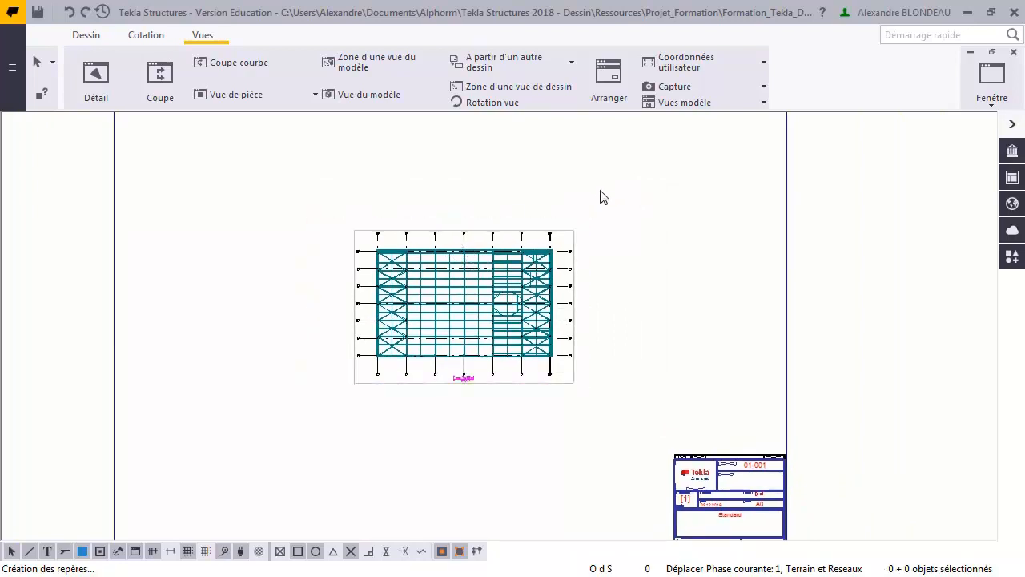
click(1014, 53)
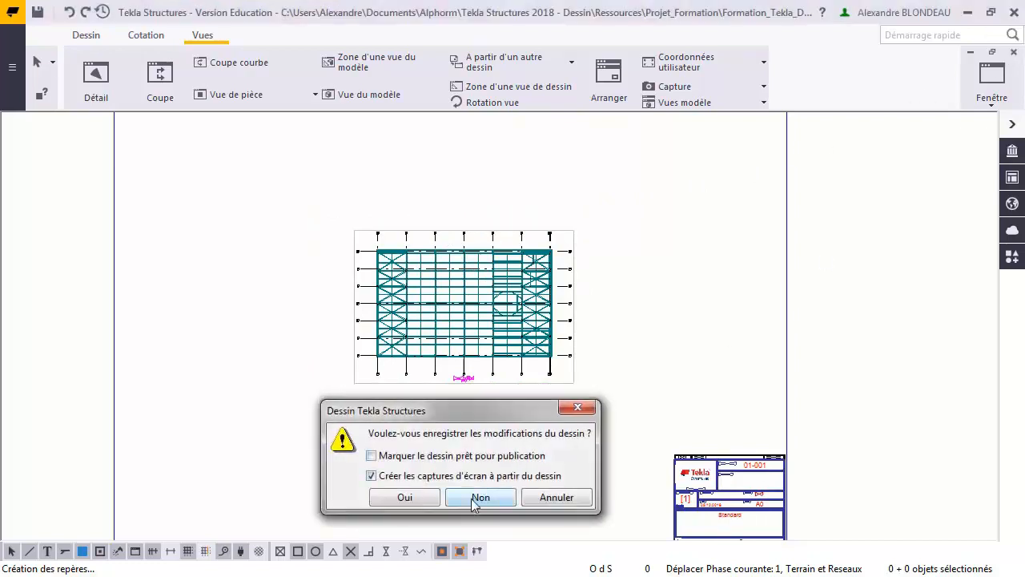
click(476, 497)
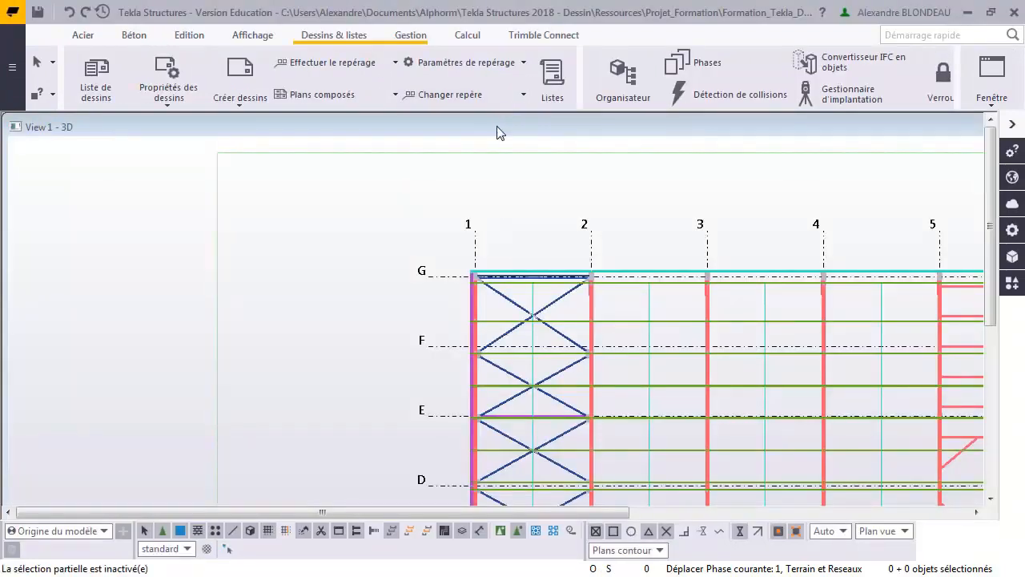
double_click(497, 126)
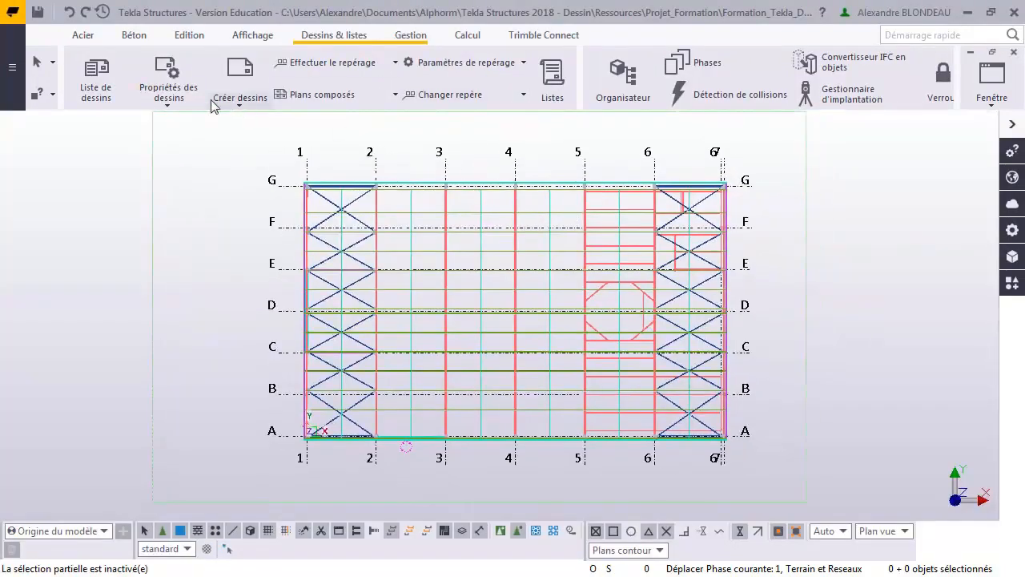
Step: Delete the general arrangement drawing from the drawing list, confirm the deletion, and close the list
click(91, 99)
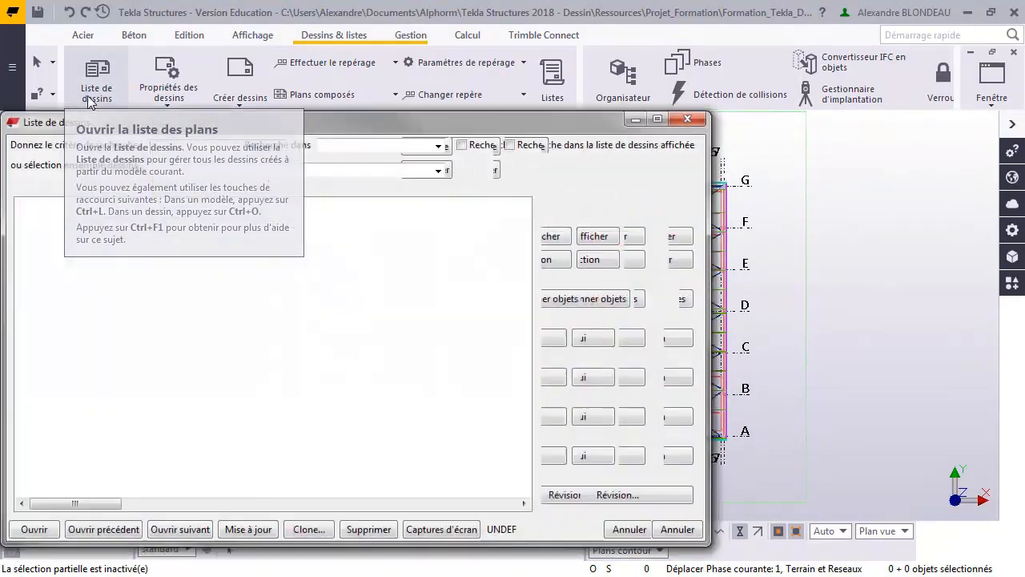
click(332, 229)
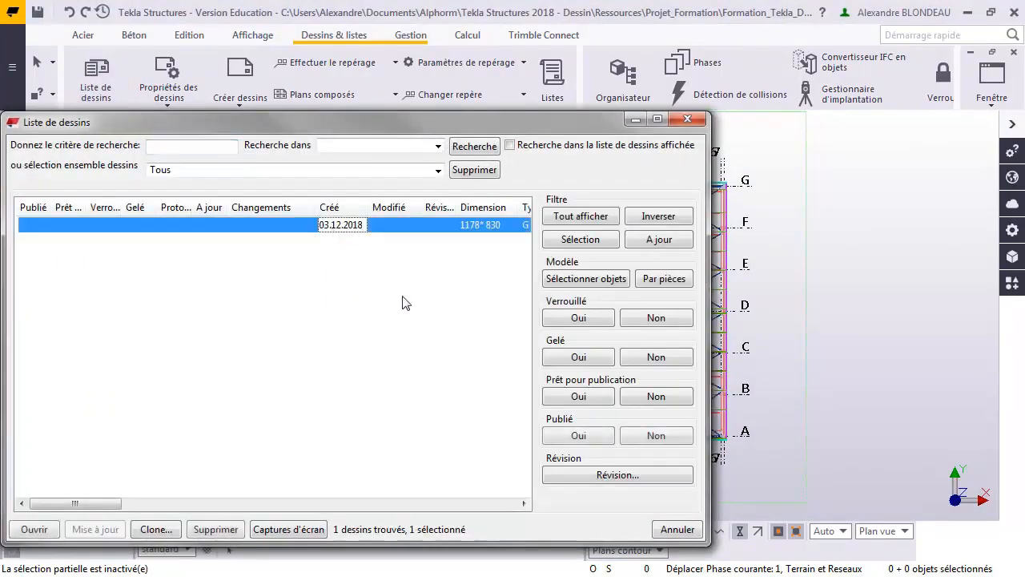
right_click(332, 229)
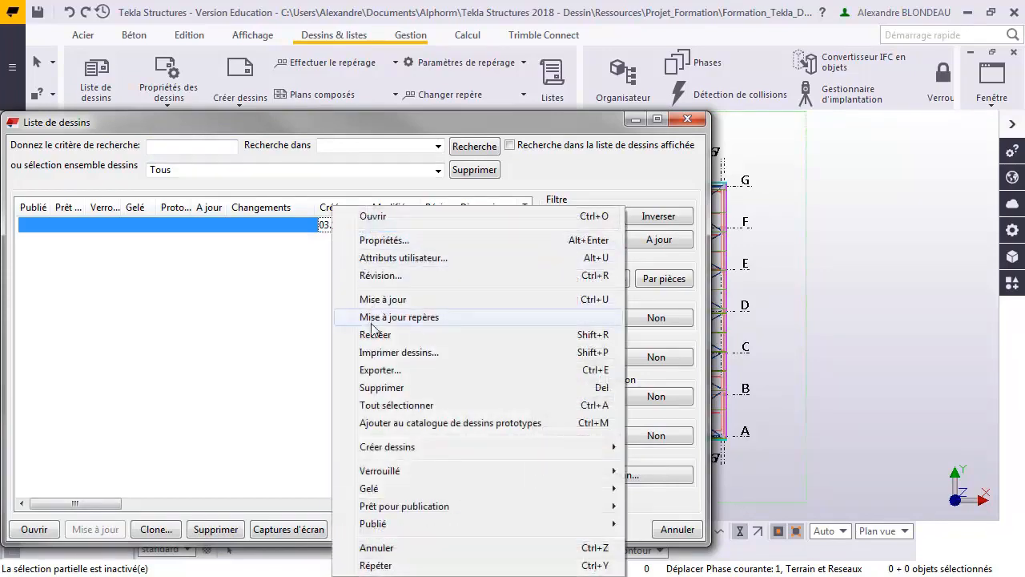
click(370, 390)
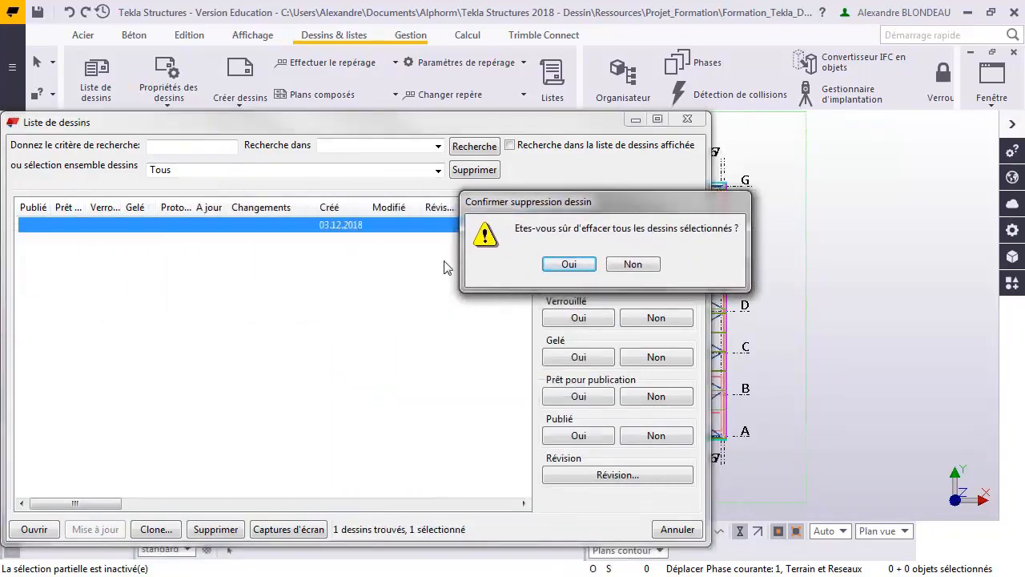
click(569, 267)
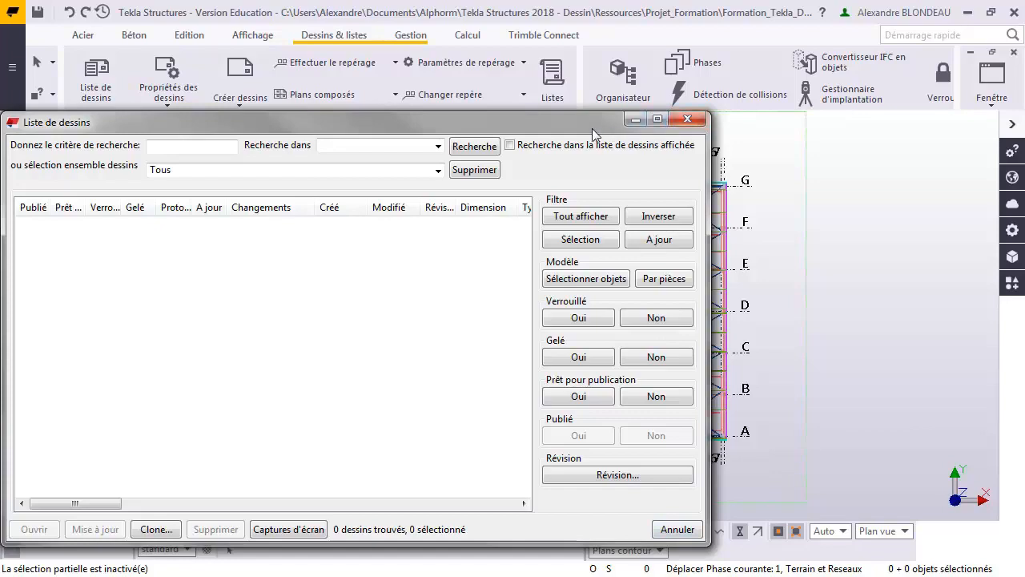
drag(591, 128, 715, 118)
click(810, 108)
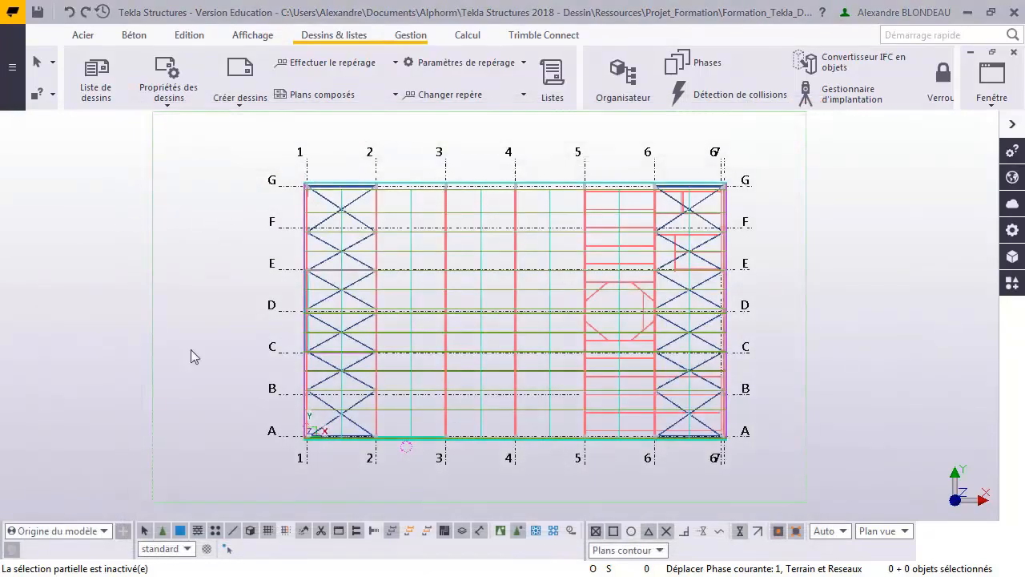
Step: Create a general arrangement drawing from the 3D view, with all selected views on one drawing and without opening it
right_click(186, 204)
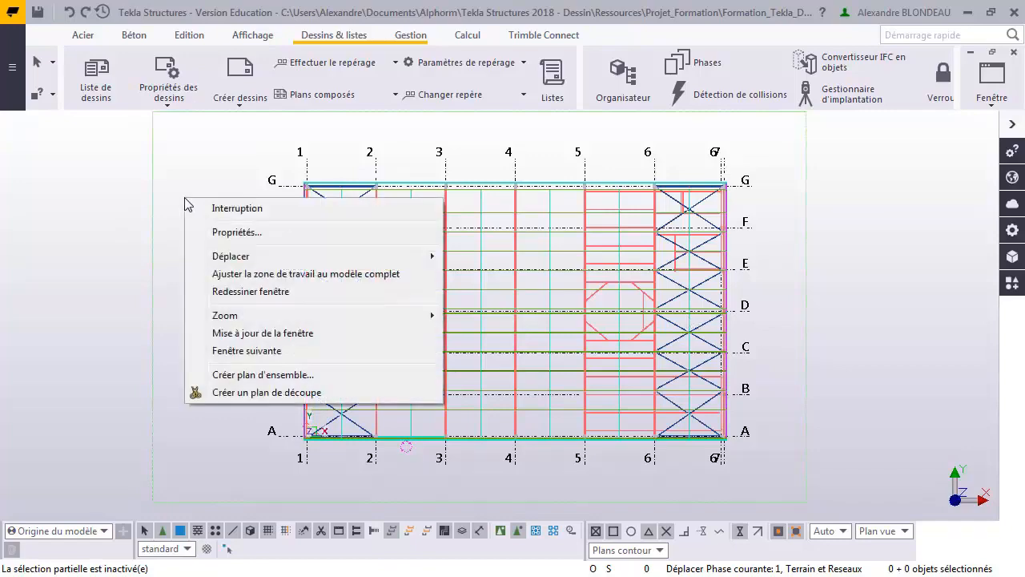
click(264, 375)
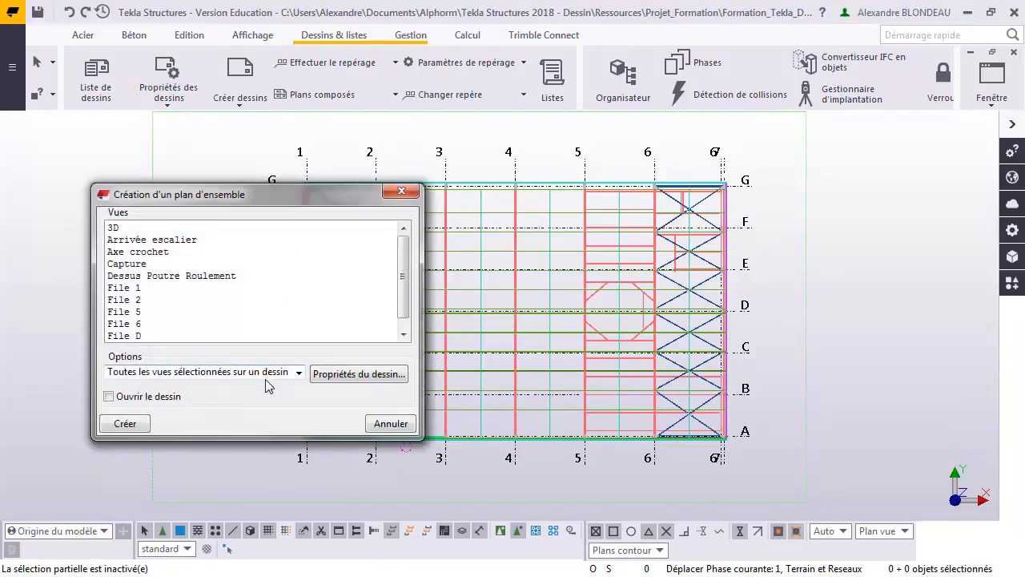
click(116, 229)
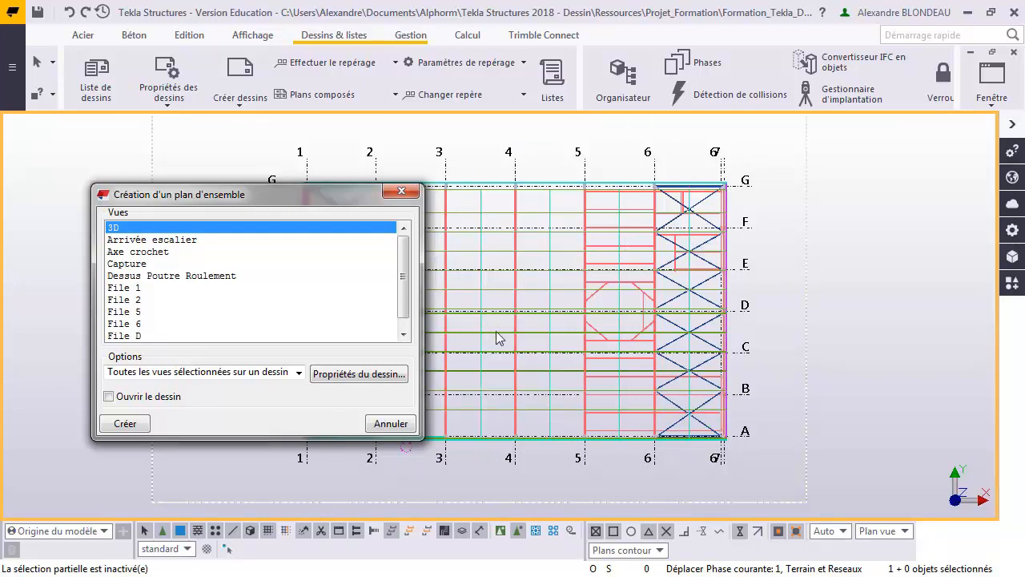
click(125, 423)
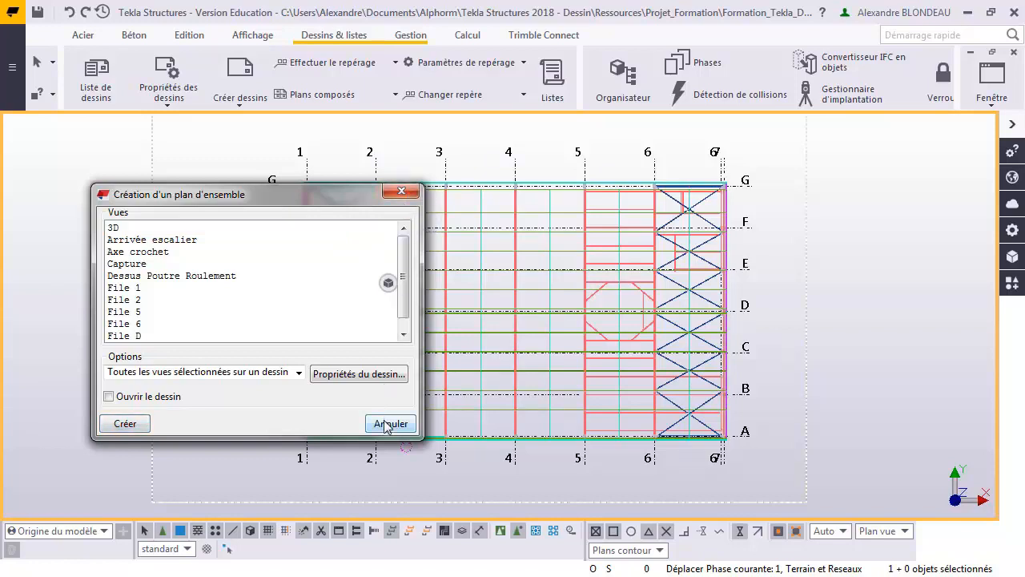
click(402, 192)
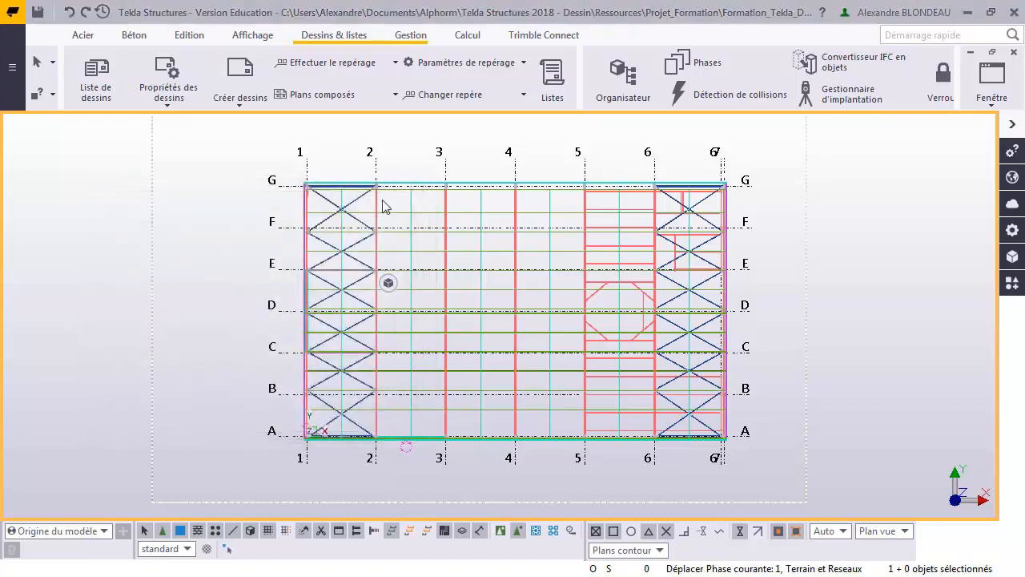
Step: Open the newly created general arrangement drawing from the drawing list
click(96, 90)
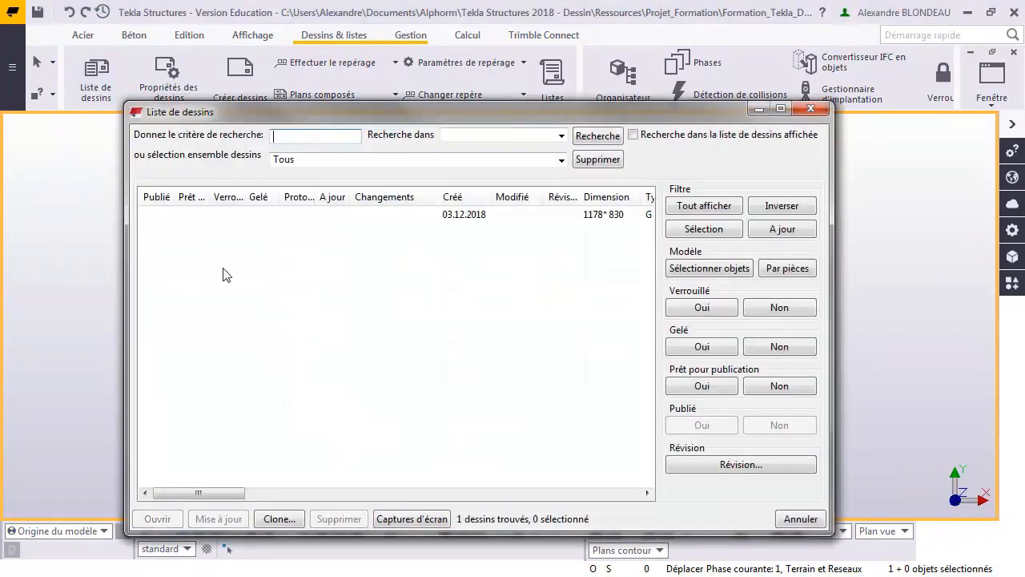
click(452, 222)
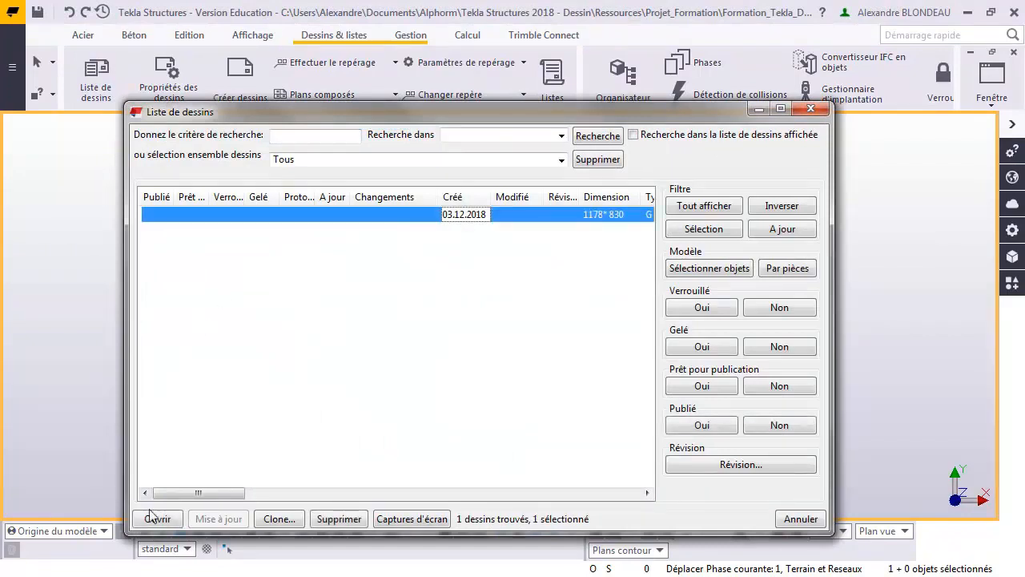
double_click(460, 221)
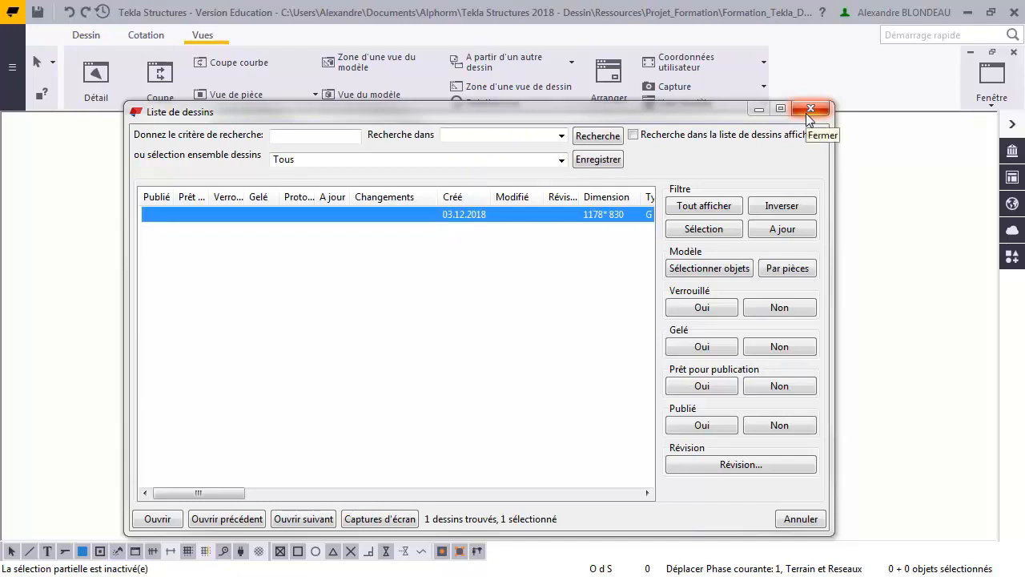
Step: Minimize the drawing list and move the plan view to the sheet's lower-left area
click(759, 110)
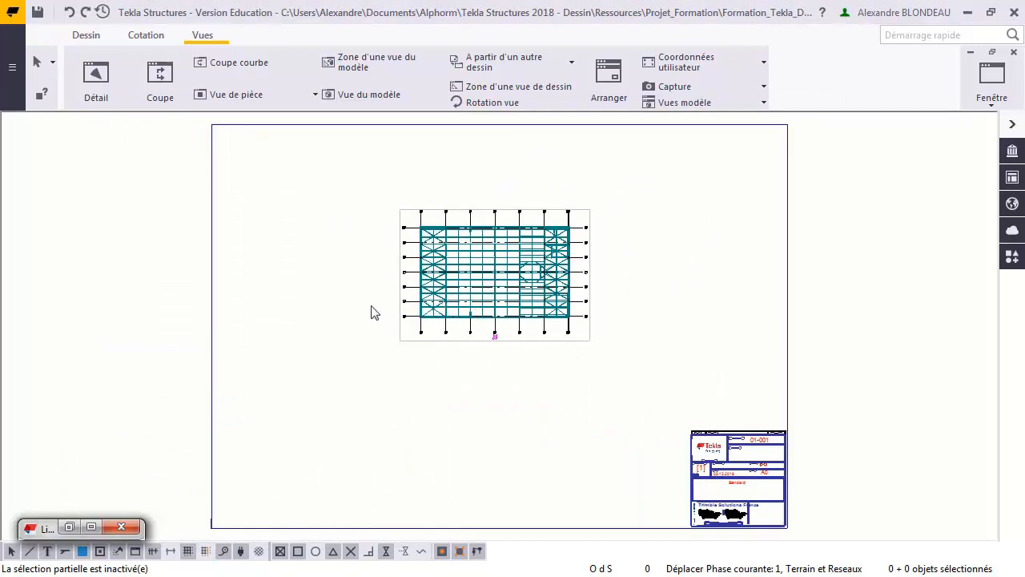
click(587, 215)
mouse_move(585, 211)
mouse_down()
mouse_move(484, 381)
mouse_move(431, 380)
mouse_move(433, 364)
mouse_up()
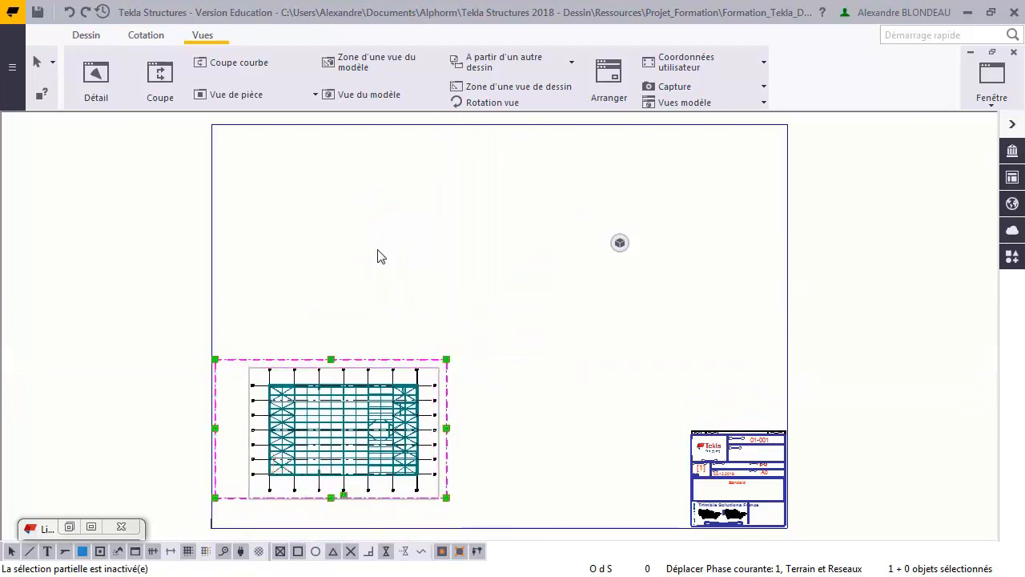
click(379, 256)
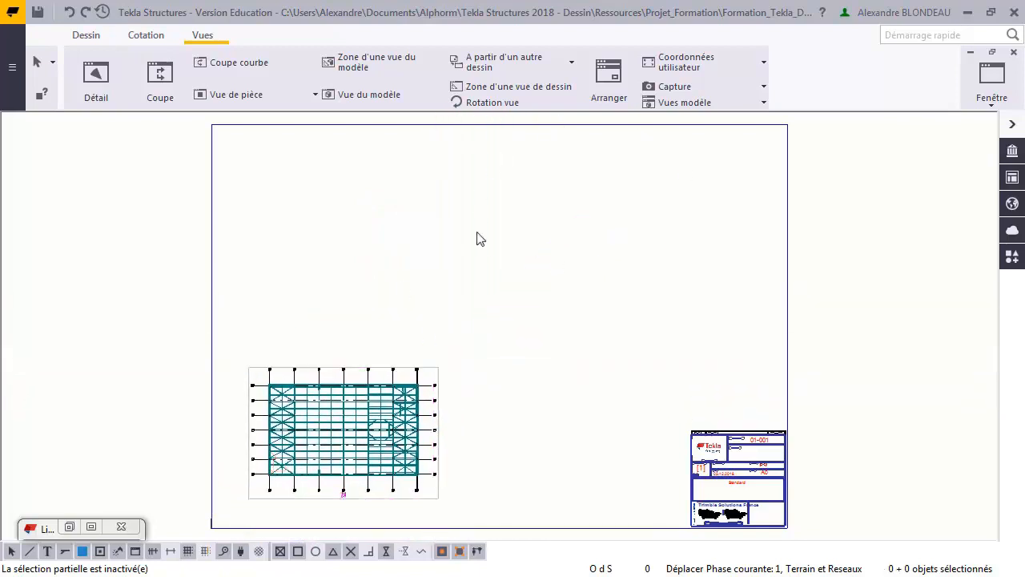
Step: Add a model view to the drawing from the 3D model view rotated to an isometric orientation, and return to the drawing
click(375, 98)
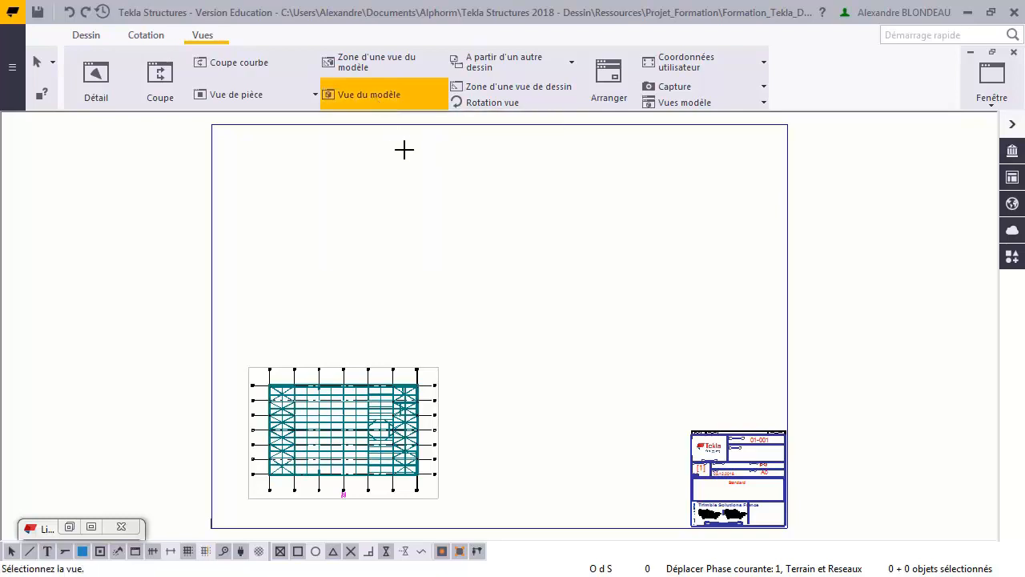
click(991, 91)
click(953, 195)
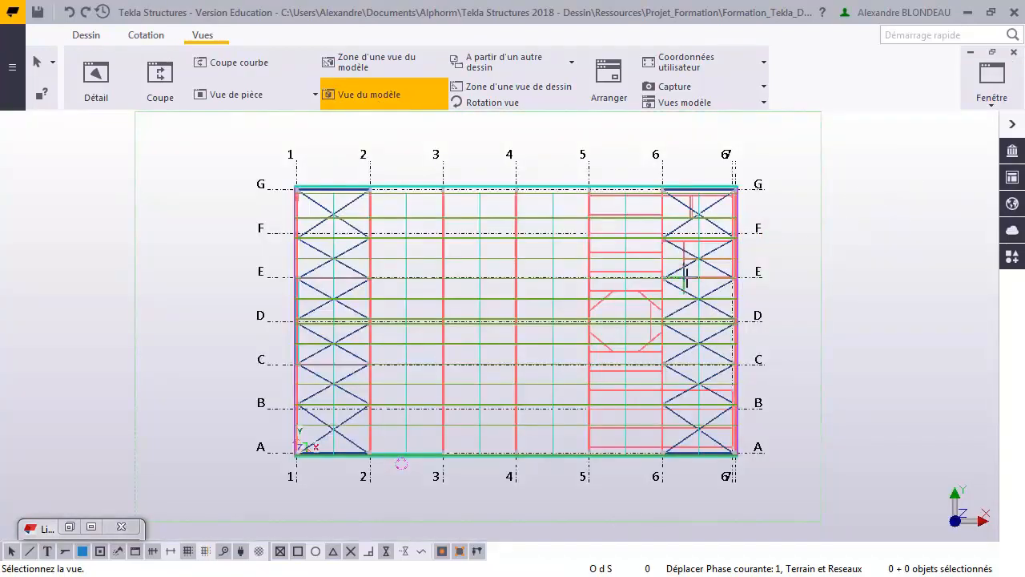
ctrl+middle_drag(693, 294, 797, 88)
middle_drag(623, 244, 575, 287)
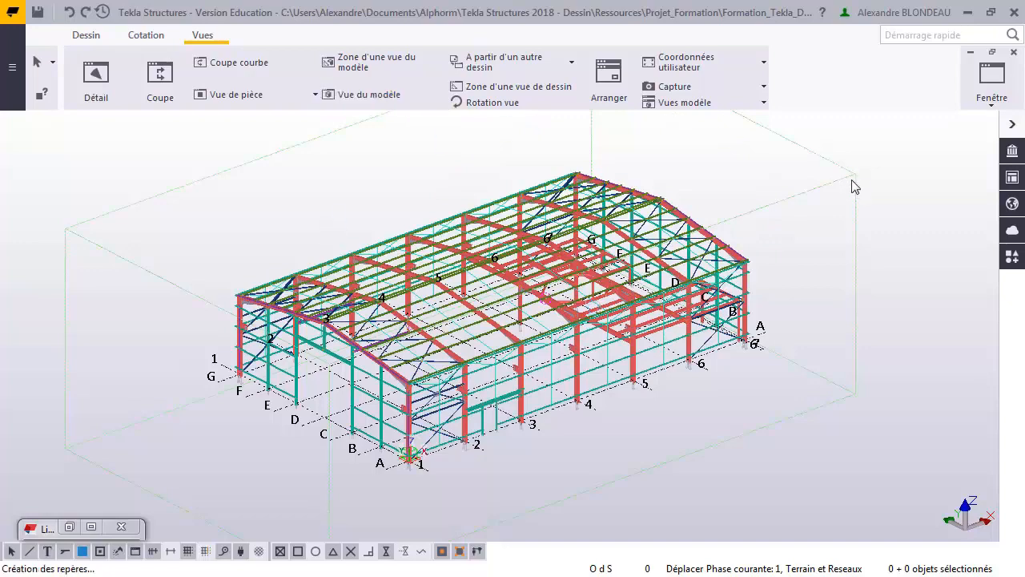
click(993, 84)
click(943, 220)
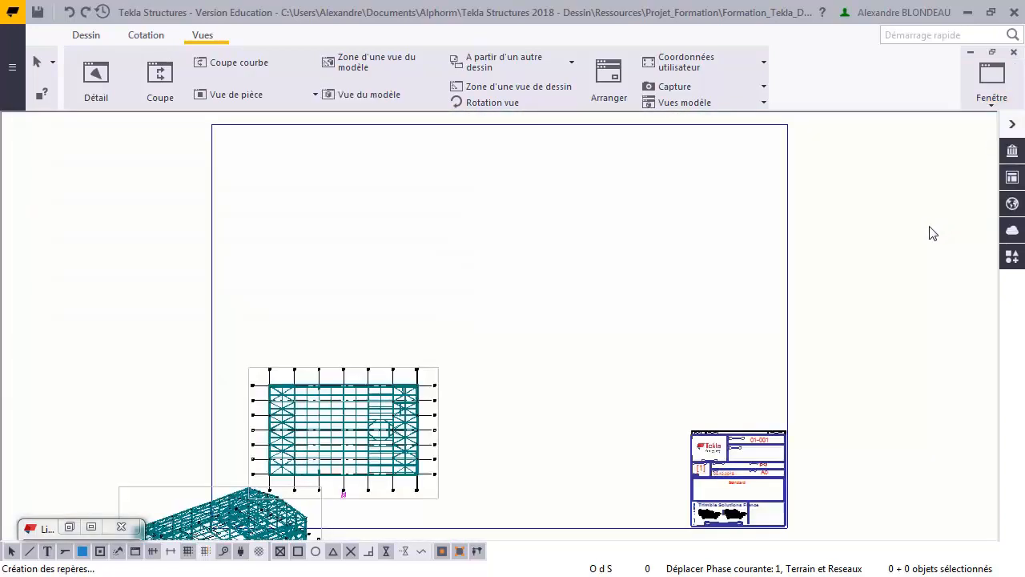
Step: Move the isometric view to the sheet's upper-right area and shift the plan view slightly up and right
click(171, 486)
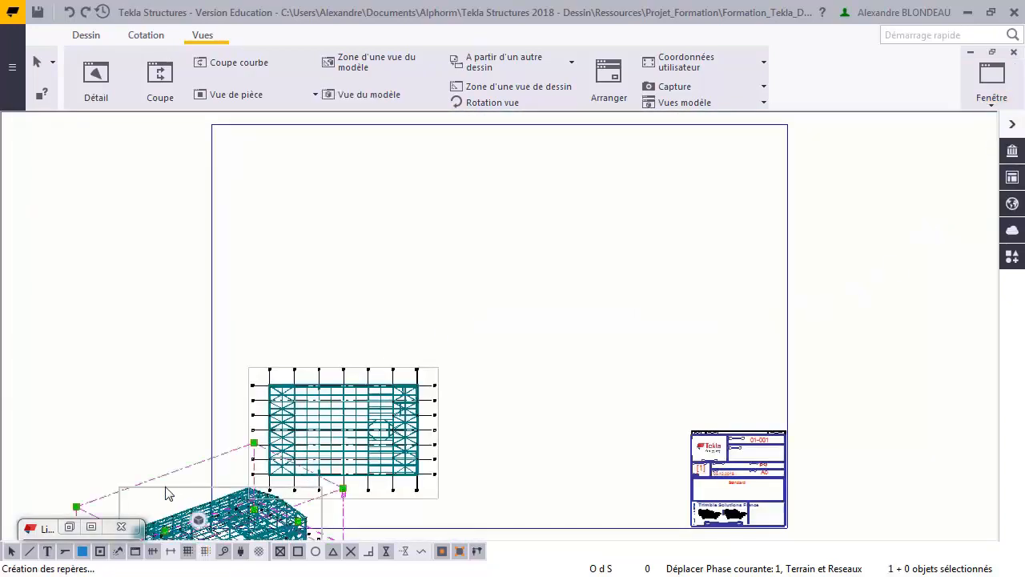
drag(301, 317, 581, 210)
click(334, 350)
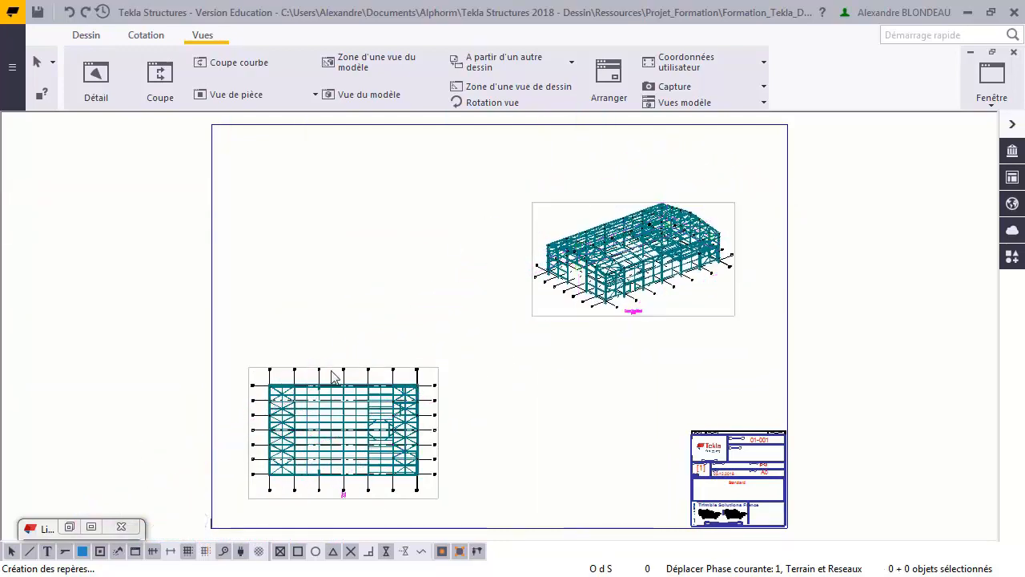
drag(331, 368, 351, 335)
click(318, 252)
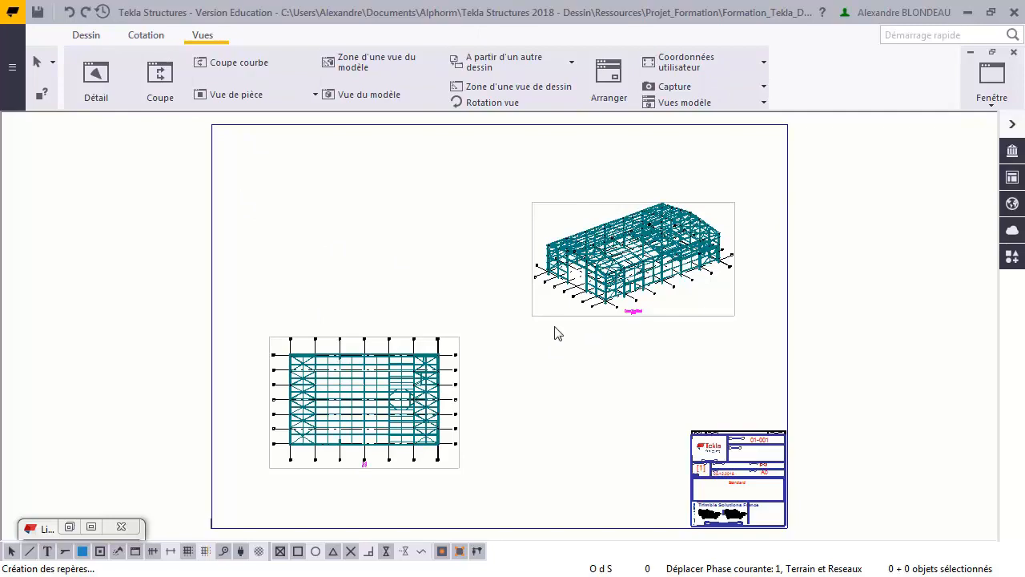
click(985, 104)
click(940, 196)
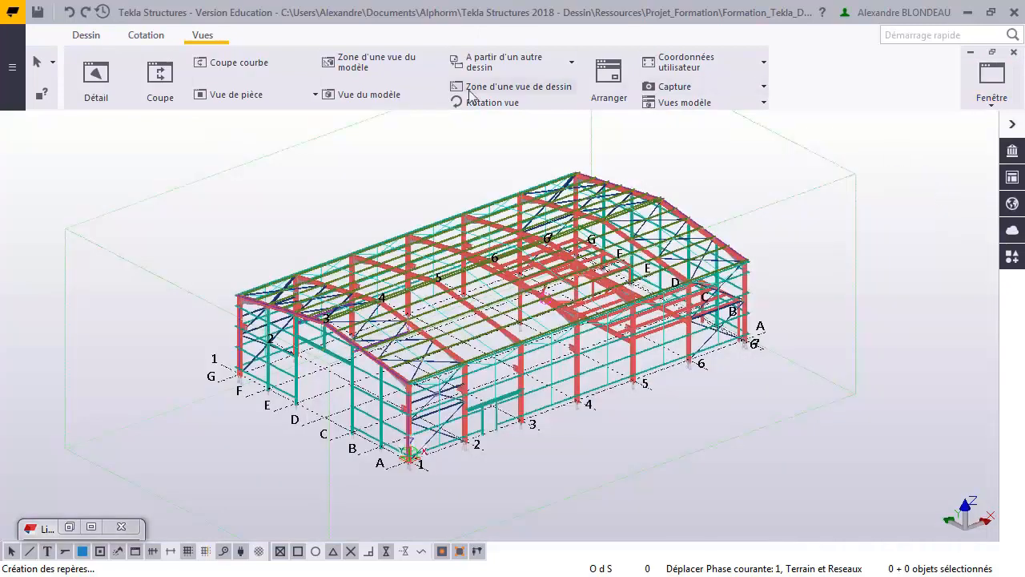
click(82, 38)
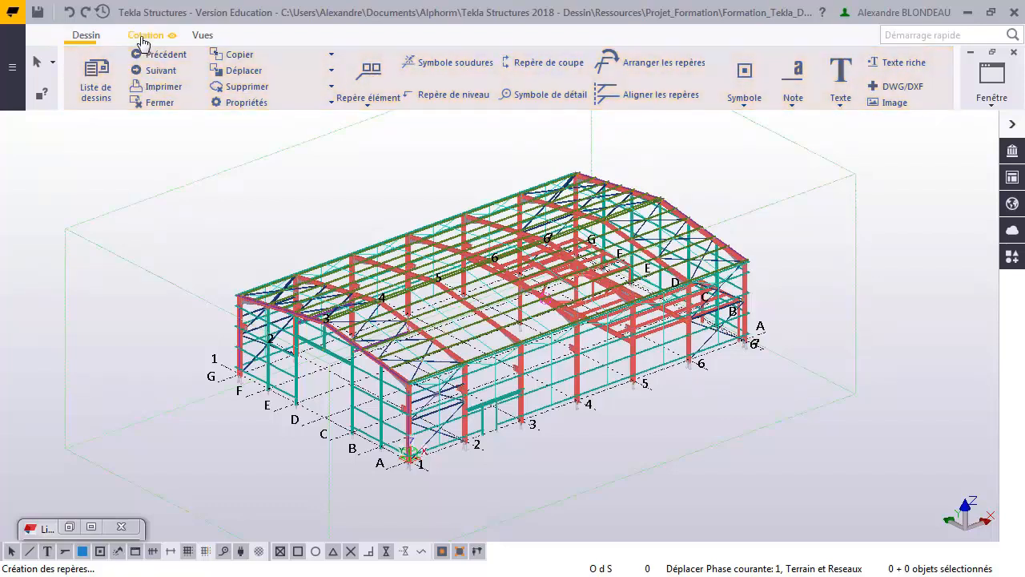
click(142, 38)
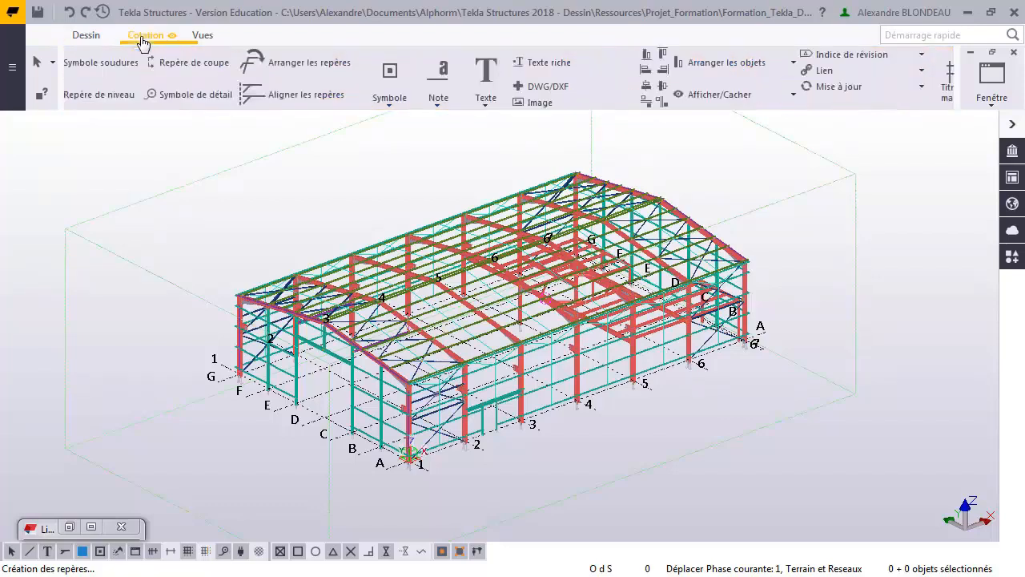
click(201, 36)
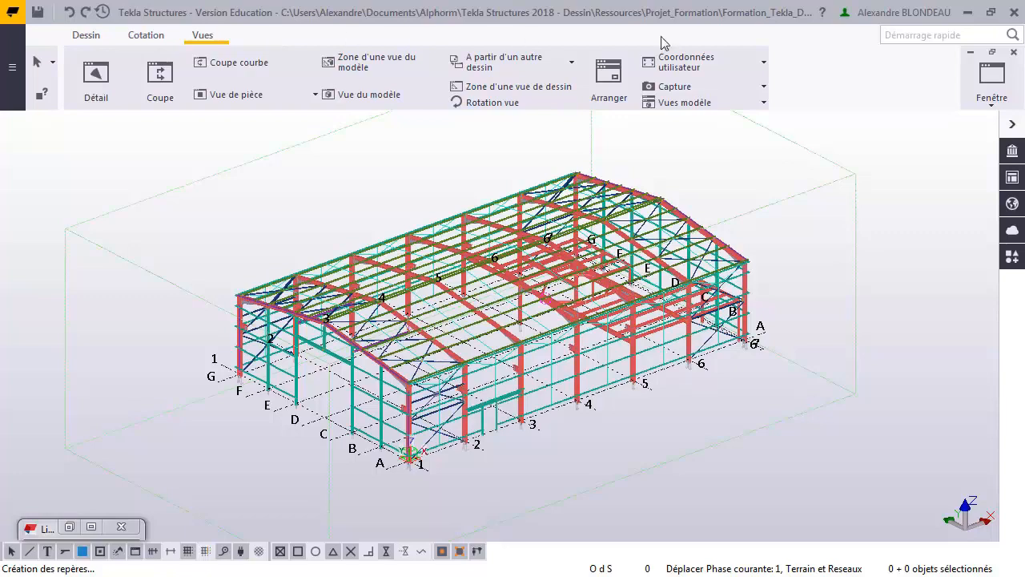
click(982, 105)
click(938, 218)
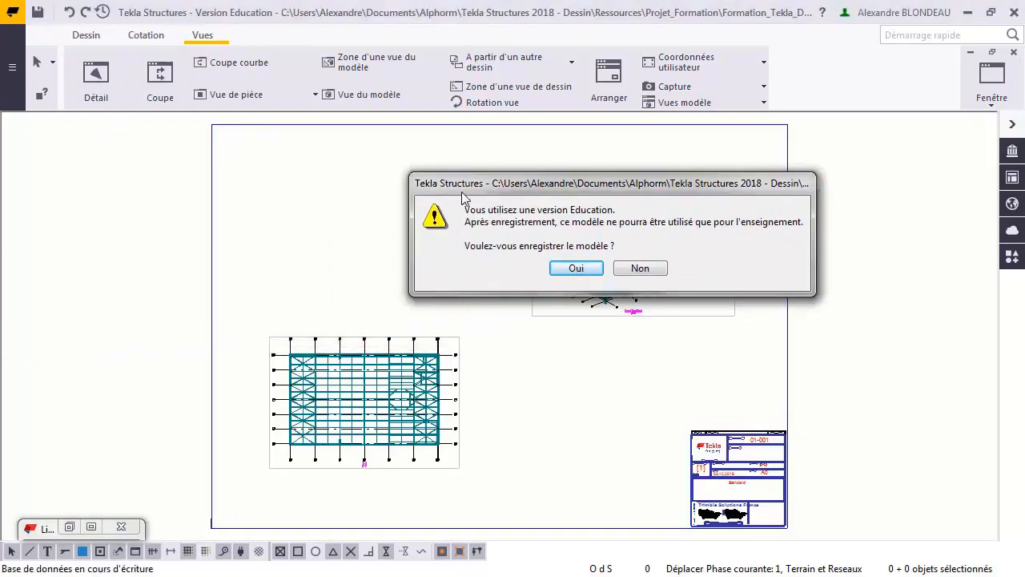
Step: Save the model as an Education version and close the drawing, returning to a maximized View 1 - 3D
click(582, 268)
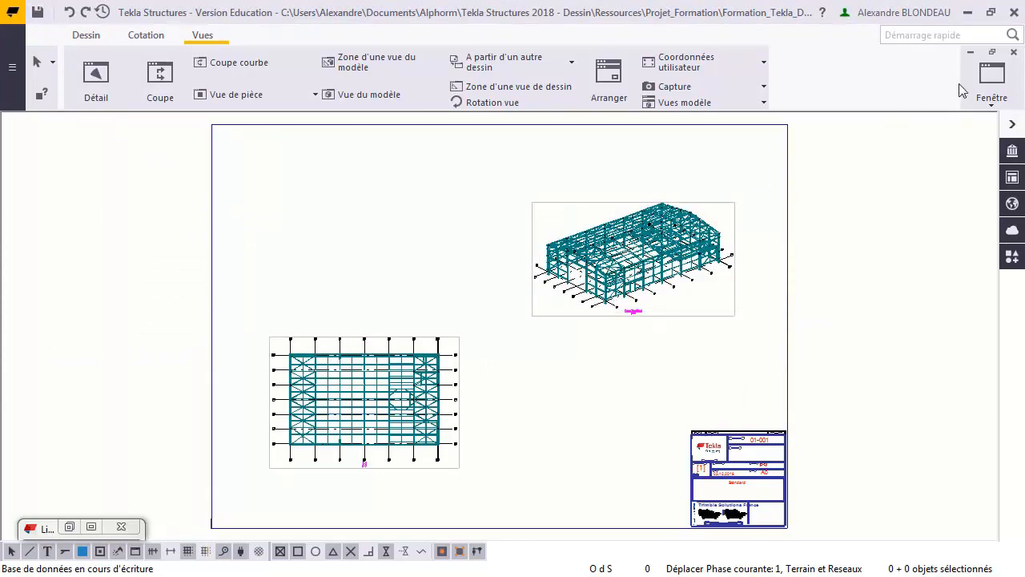
click(1014, 53)
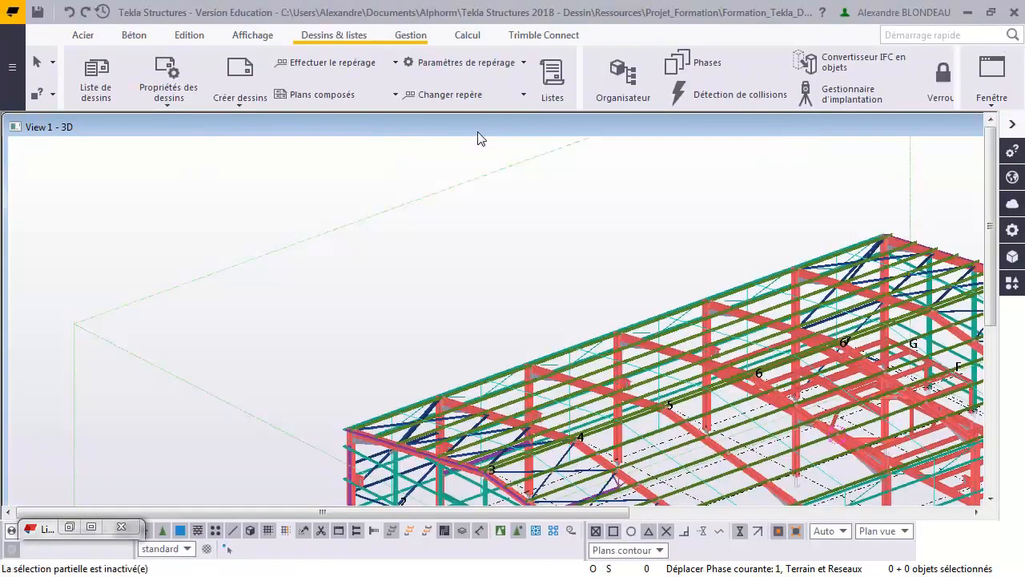
double_click(550, 130)
middle_drag(623, 248, 644, 241)
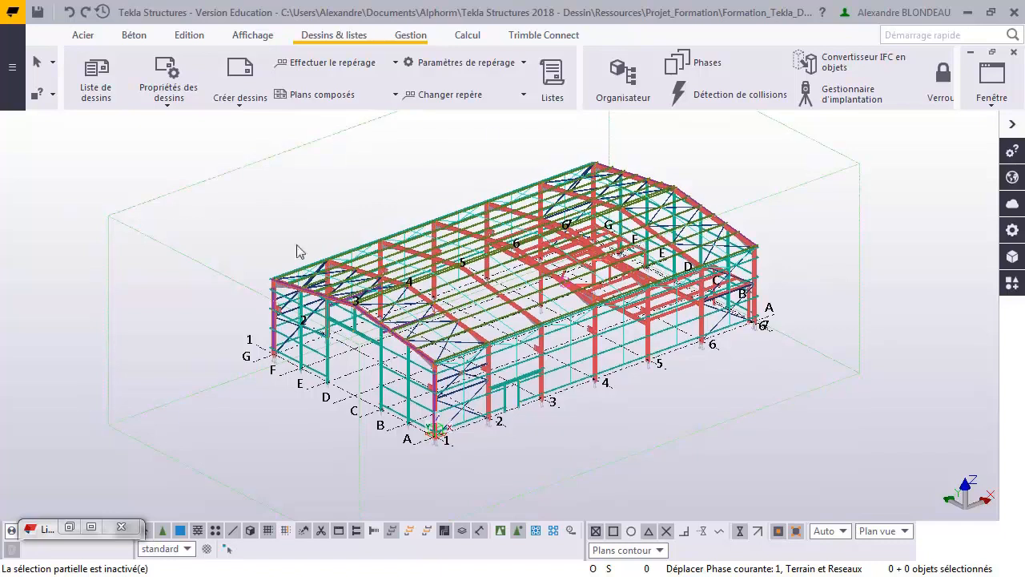